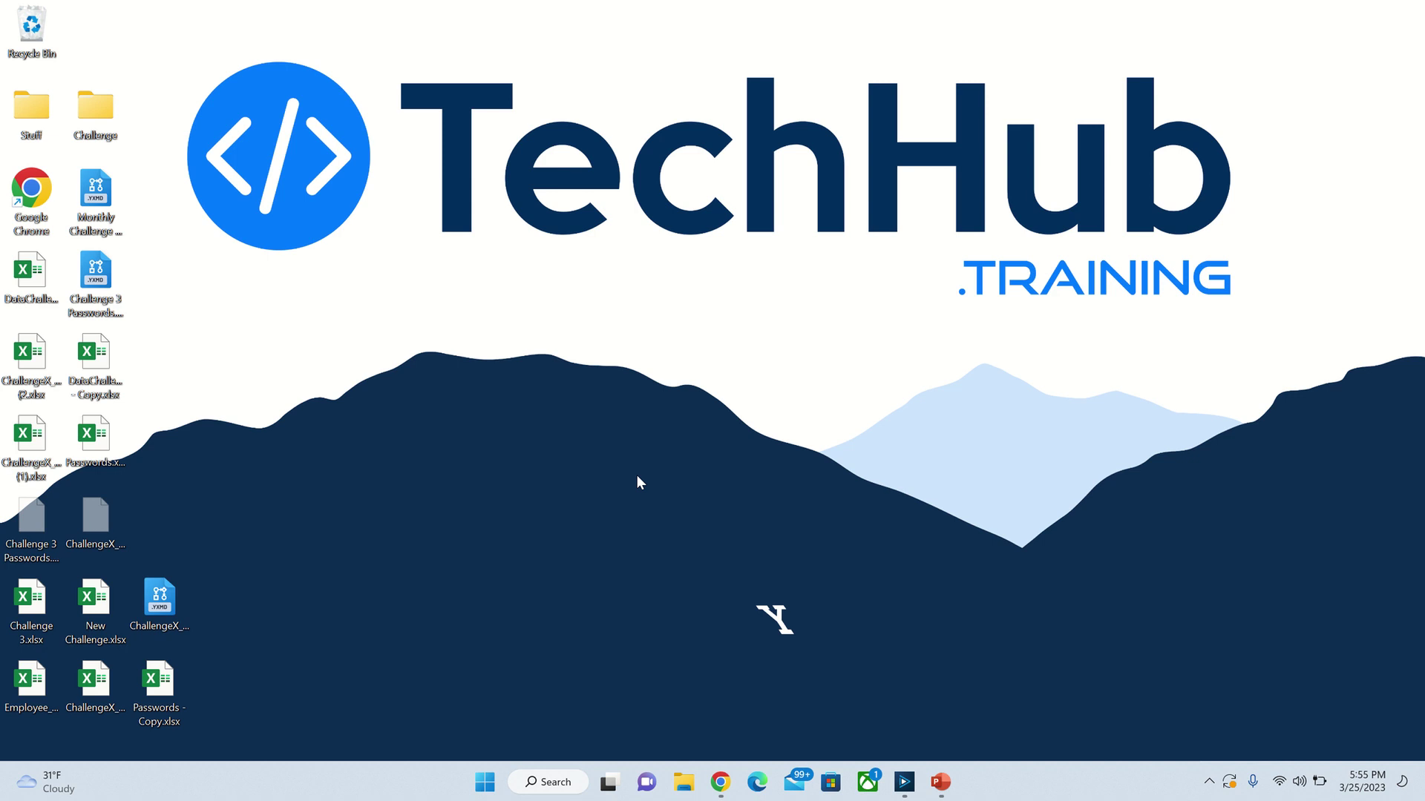
Step: Bring the Alteryx Designer window with the ChallengeX_Password_Cracker_Solution workflow to the front
{"action": "left_click", "coordinate": [903, 785]}
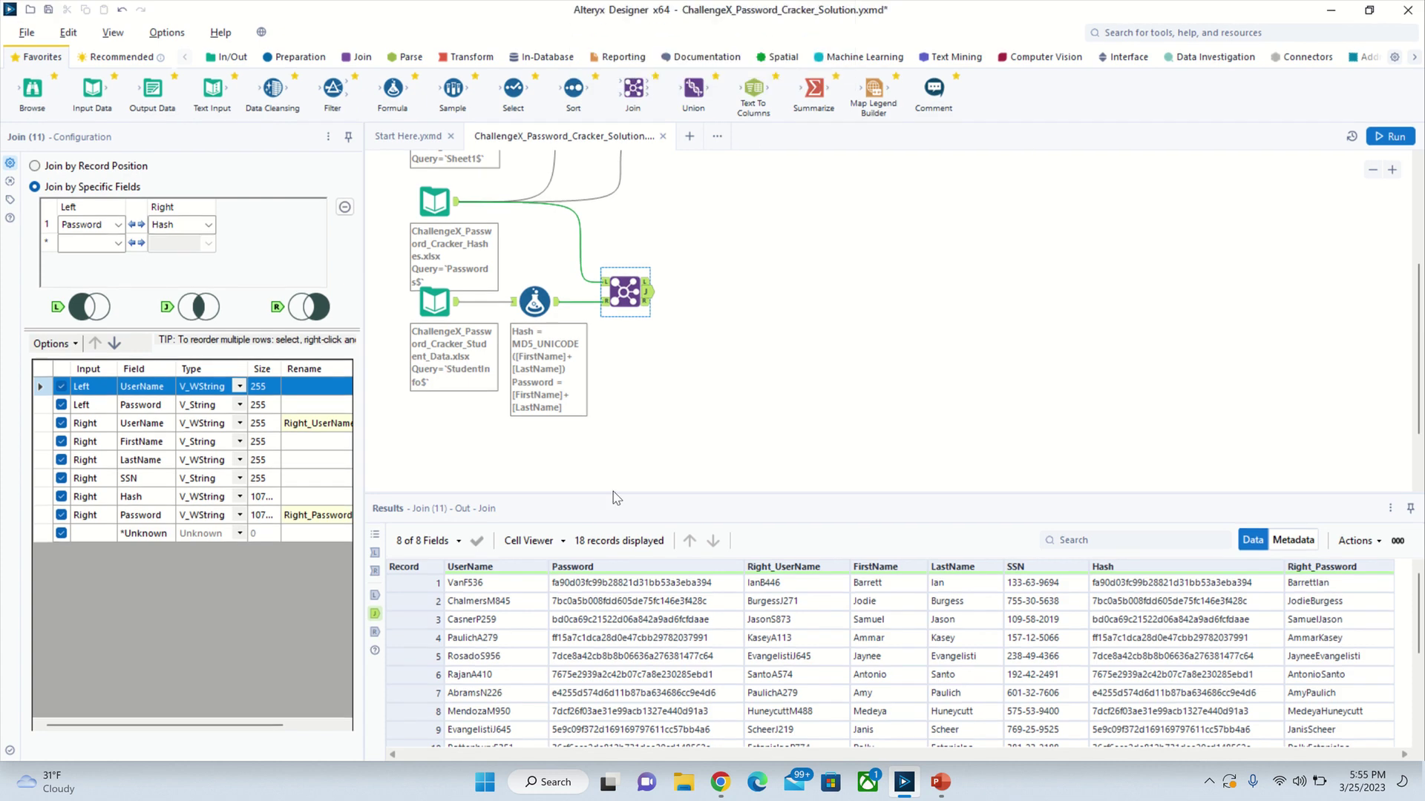
Step: Scroll up and down the canvas to survey all branches of the password cracker workflow
{"action": "scroll", "coordinate": [600, 333], "scroll_direction": "up", "scroll_amount": 3}
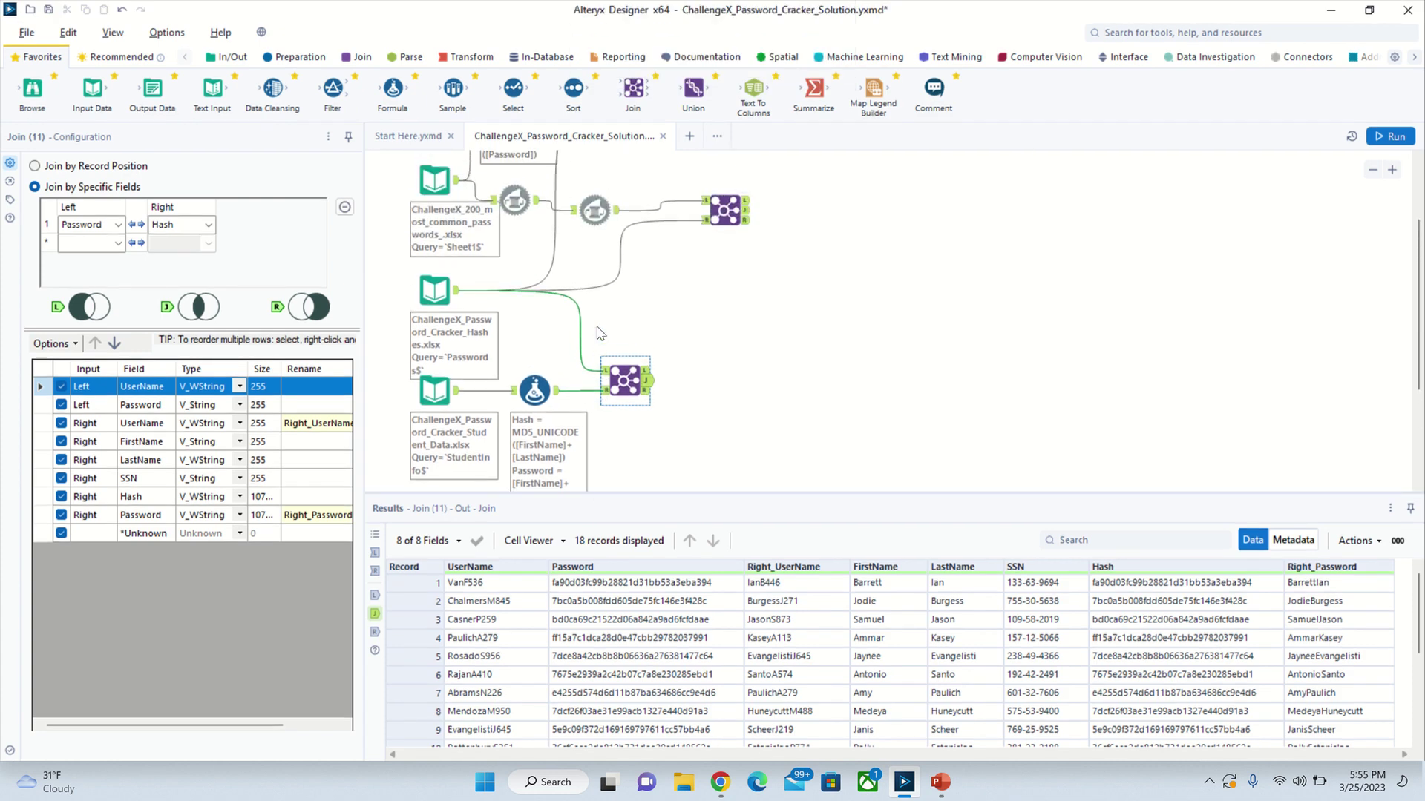
{"action": "scroll", "coordinate": [599, 333], "scroll_direction": "up", "scroll_amount": 2}
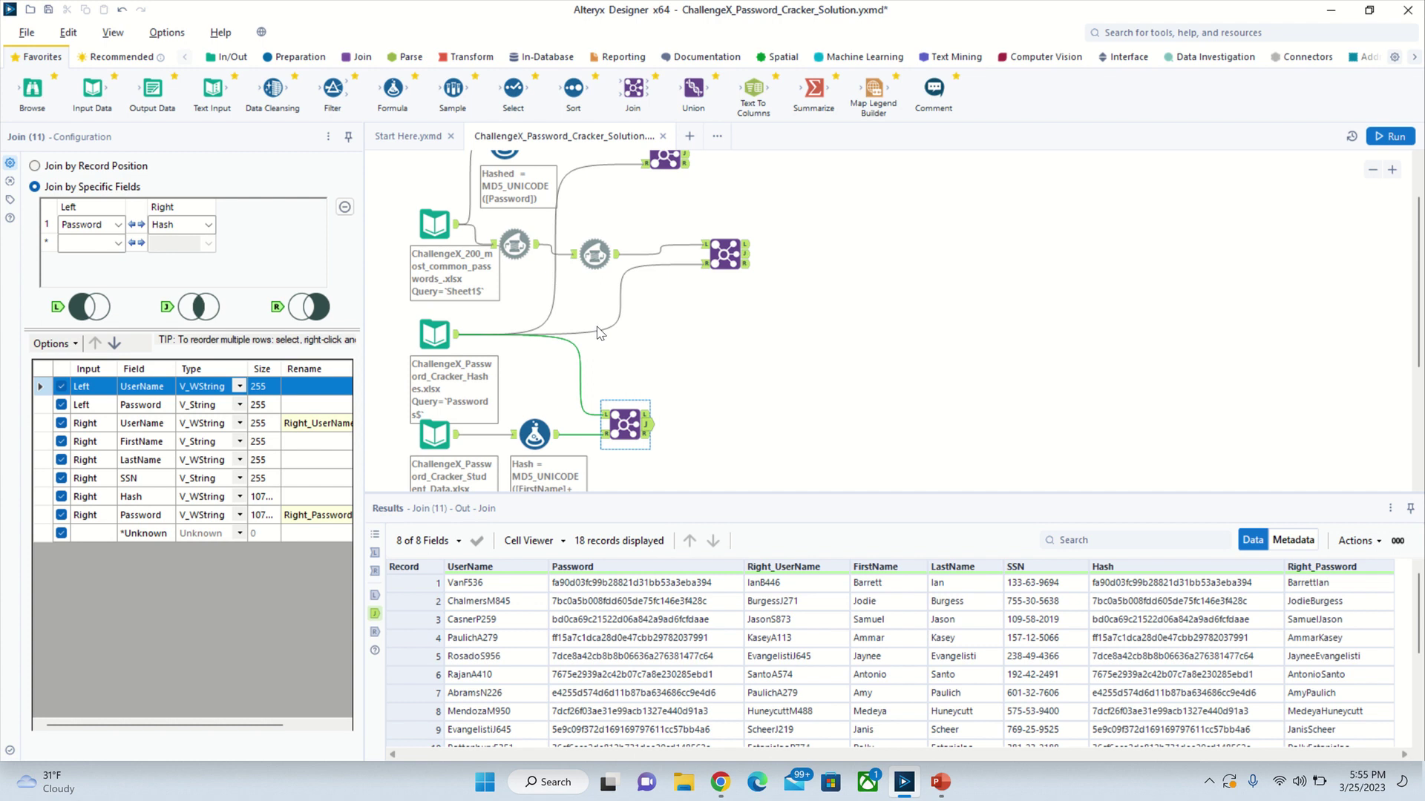
{"action": "scroll", "coordinate": [684, 303], "scroll_direction": "up", "scroll_amount": 2}
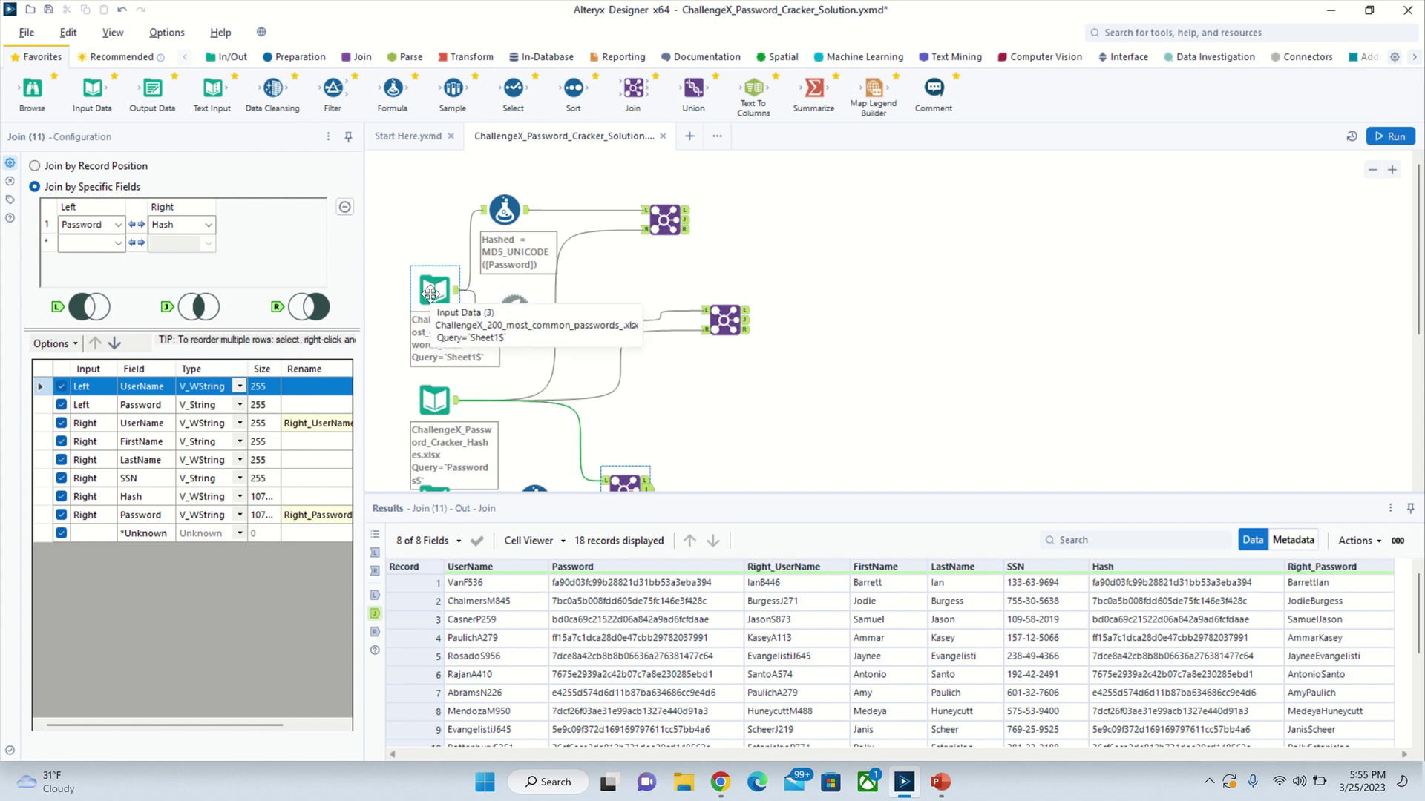
{"action": "scroll", "coordinate": [624, 371], "scroll_direction": "down", "scroll_amount": 3}
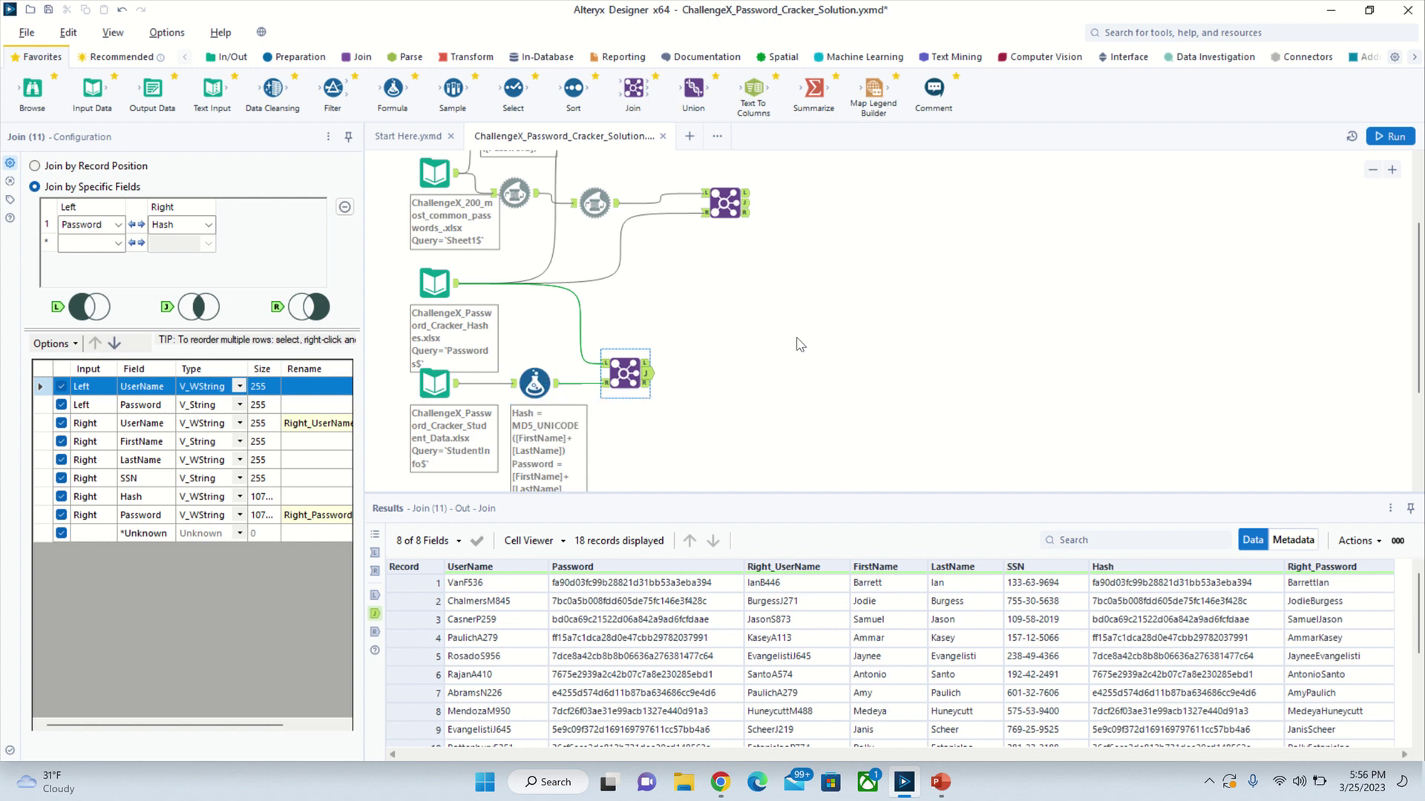
{"action": "scroll", "coordinate": [466, 304], "scroll_direction": "up", "scroll_amount": 3}
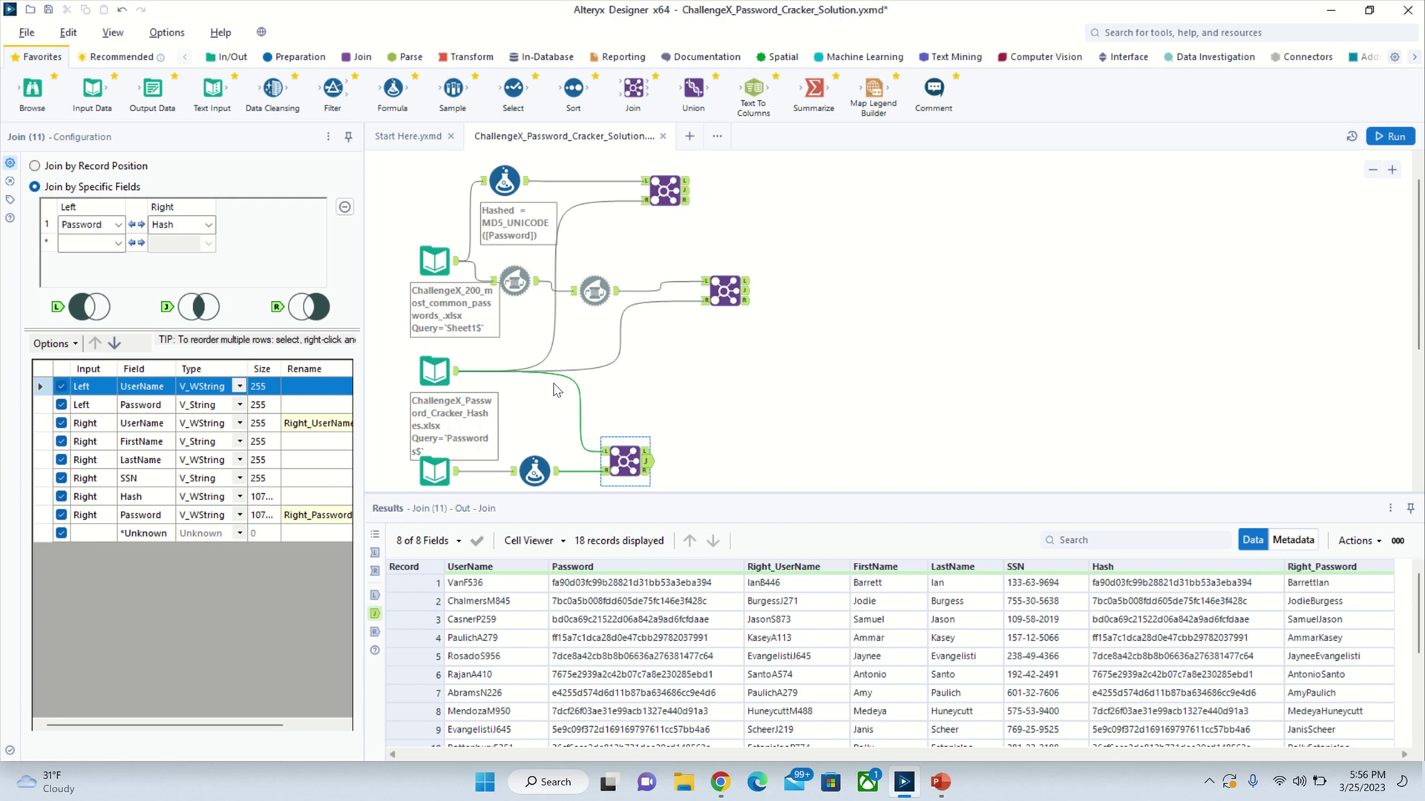
Step: Step through the 200 common passwords input and the Blob Convert tools producing UTF-16 blobs and MD5 hashes
{"action": "left_click", "coordinate": [430, 375]}
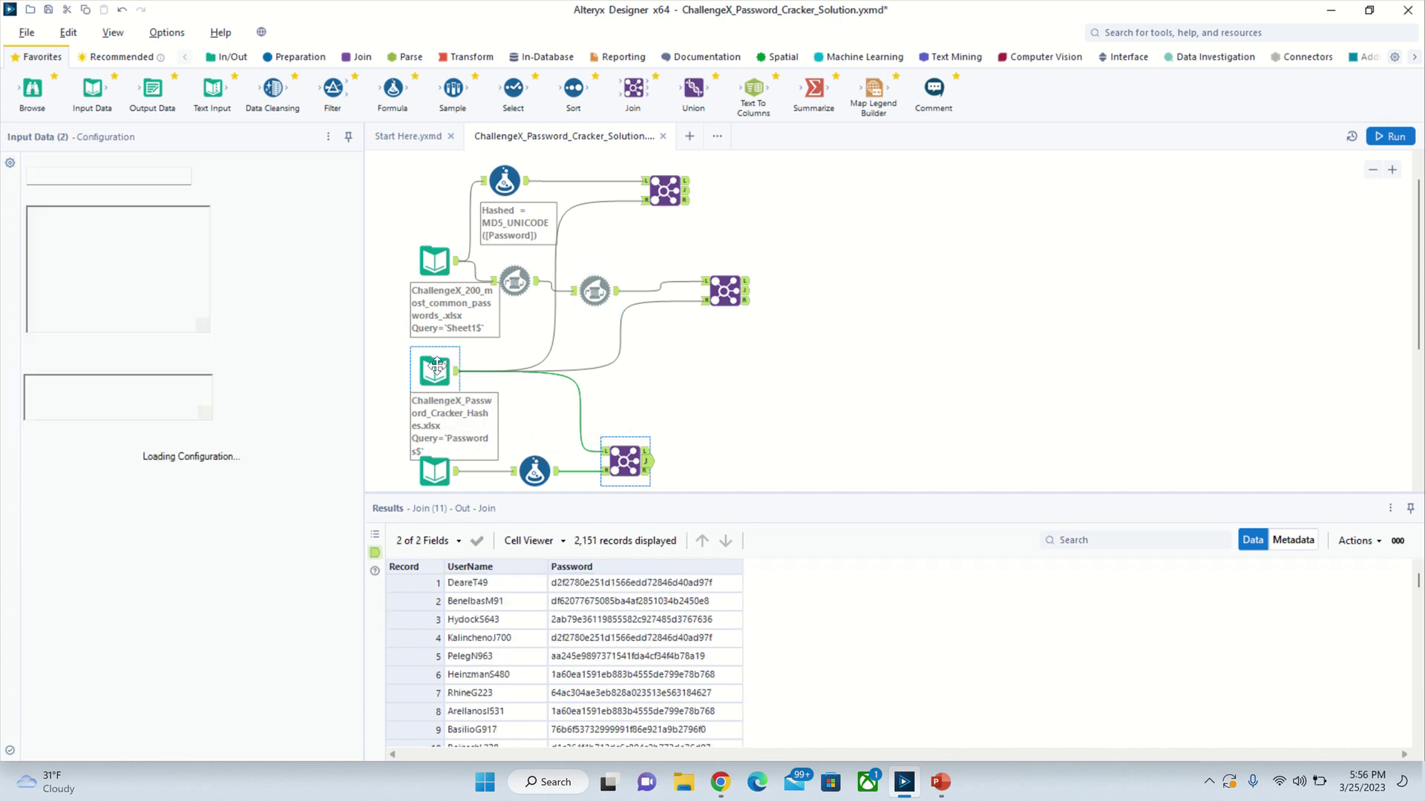
{"action": "left_click", "coordinate": [449, 297]}
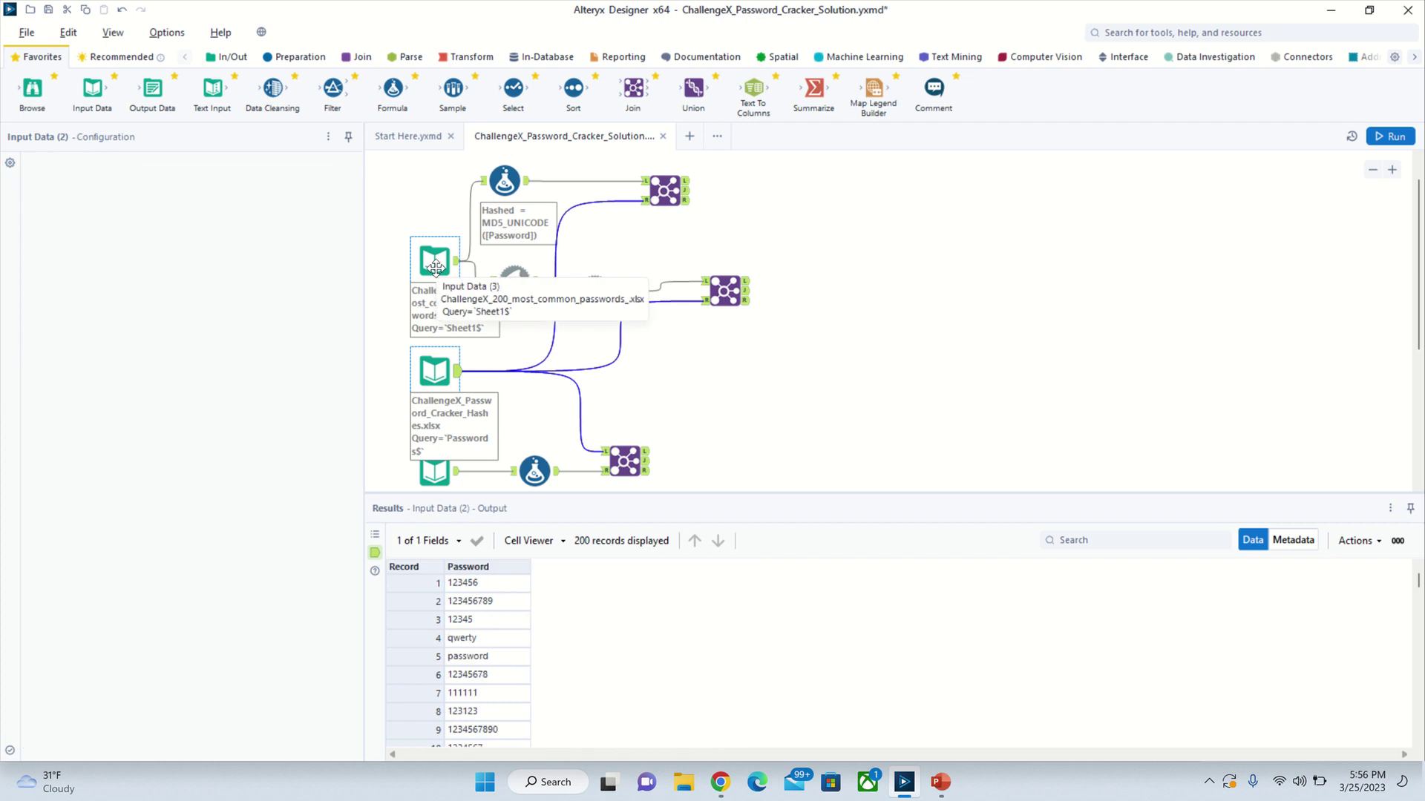
{"action": "left_click", "coordinate": [513, 282]}
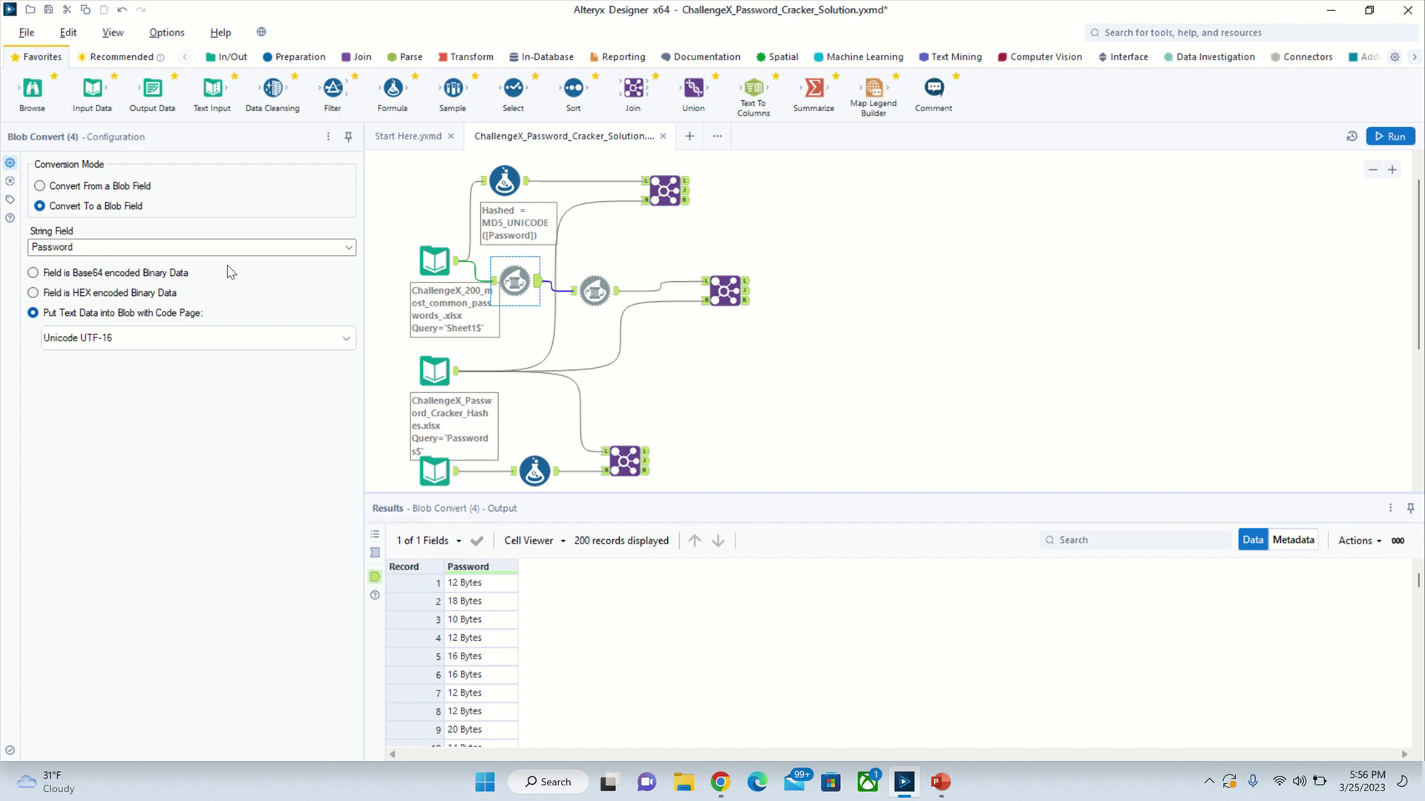
{"action": "left_click", "coordinate": [434, 261]}
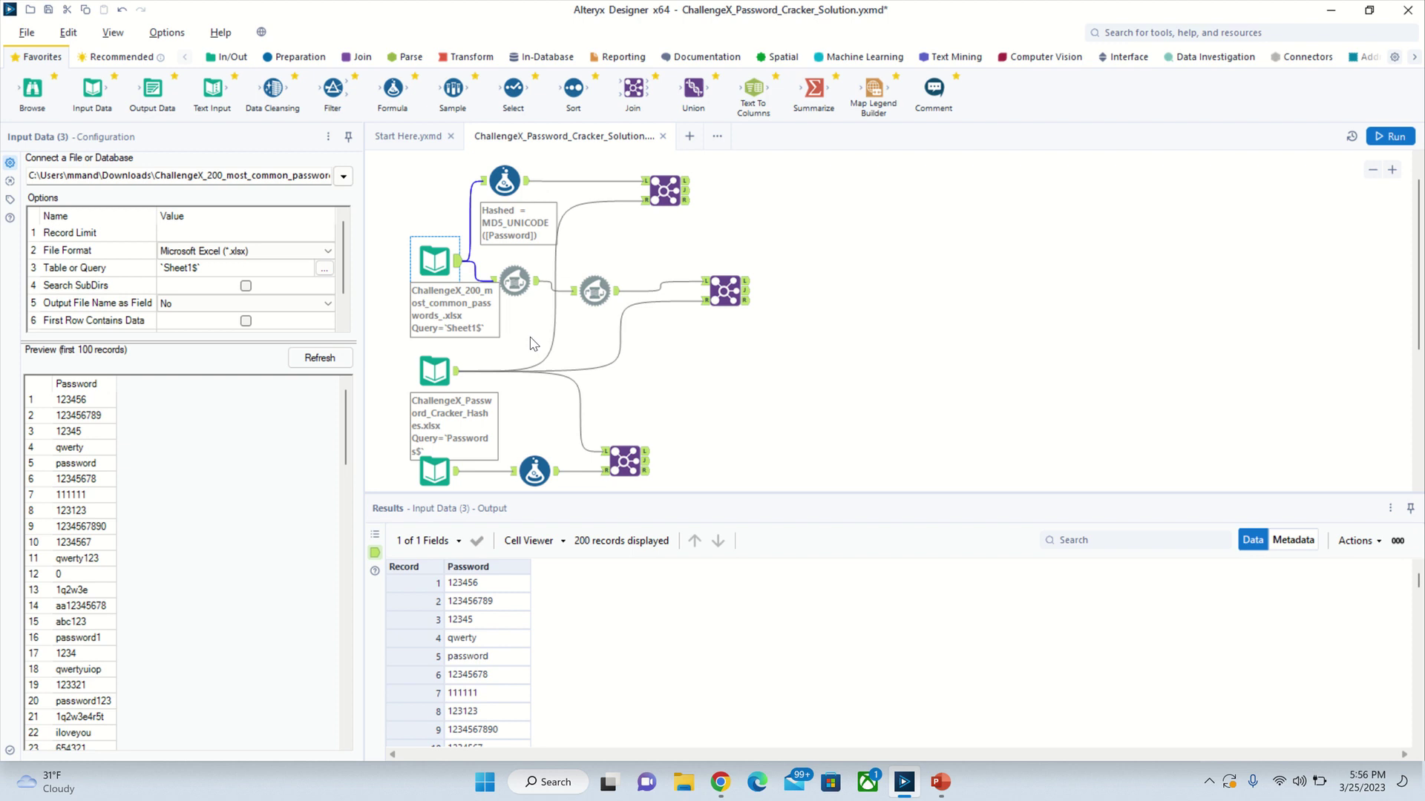
{"action": "left_click", "coordinate": [515, 281]}
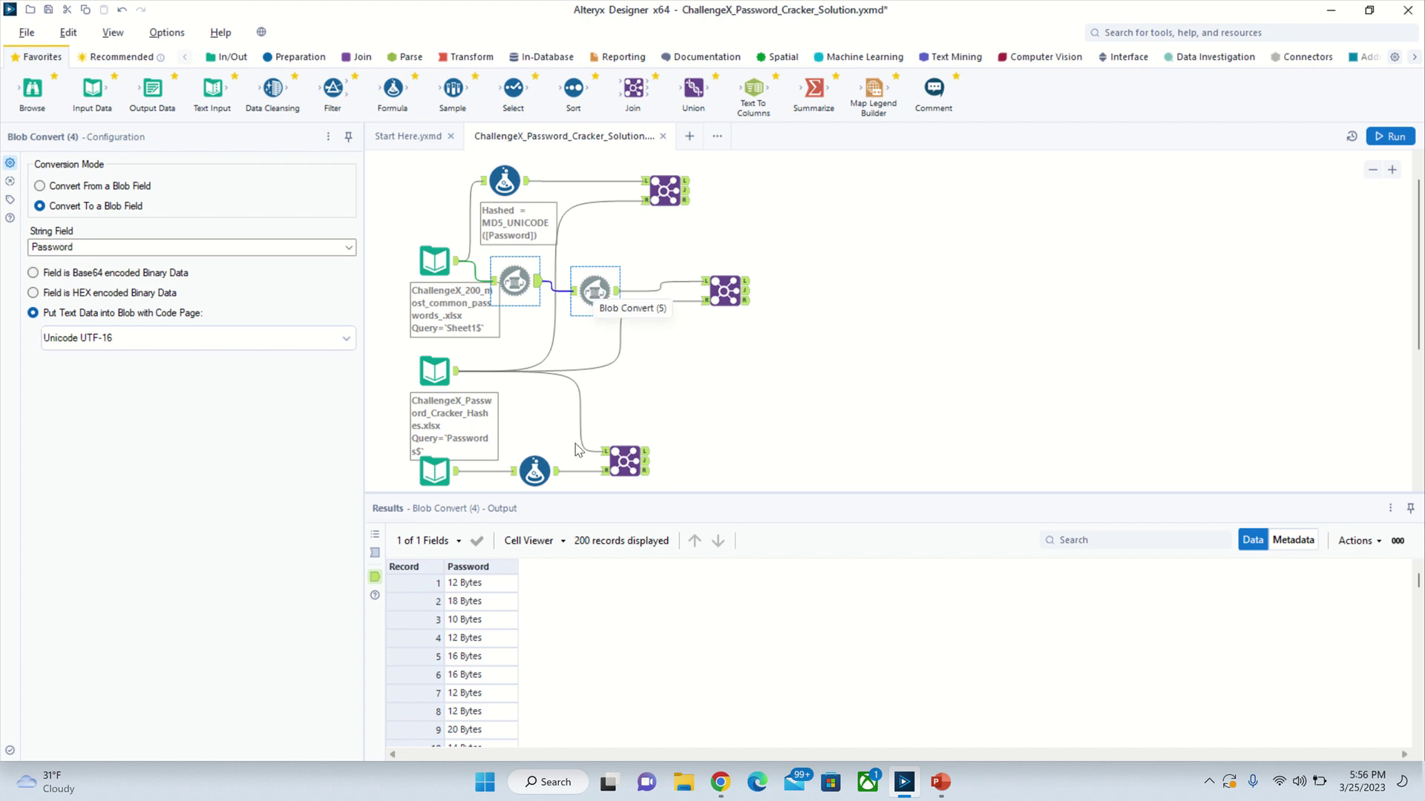
{"action": "left_click", "coordinate": [593, 291]}
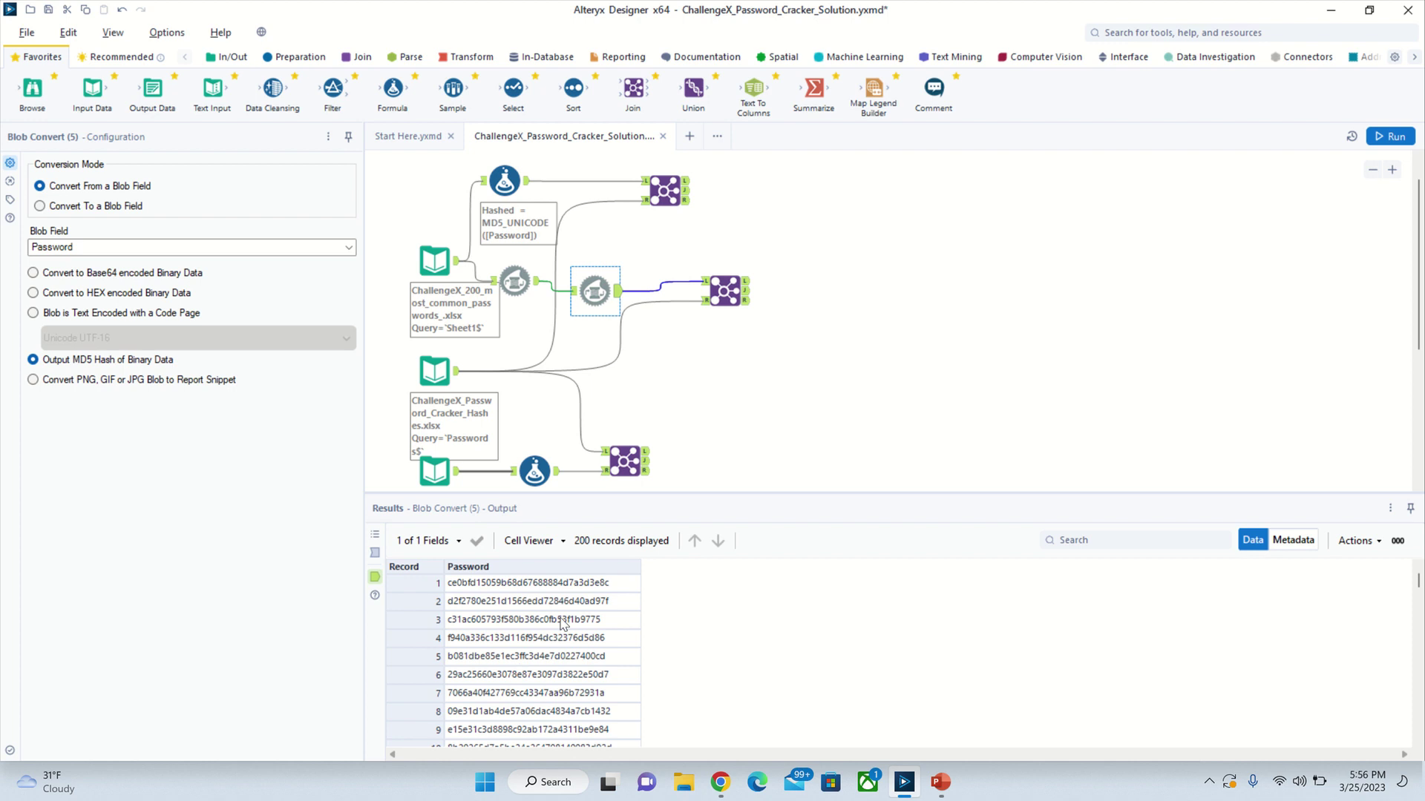
Step: Compare Join (6) and the password hashes input, then show the common-passwords input from Sheet1$
{"action": "left_click", "coordinate": [731, 300]}
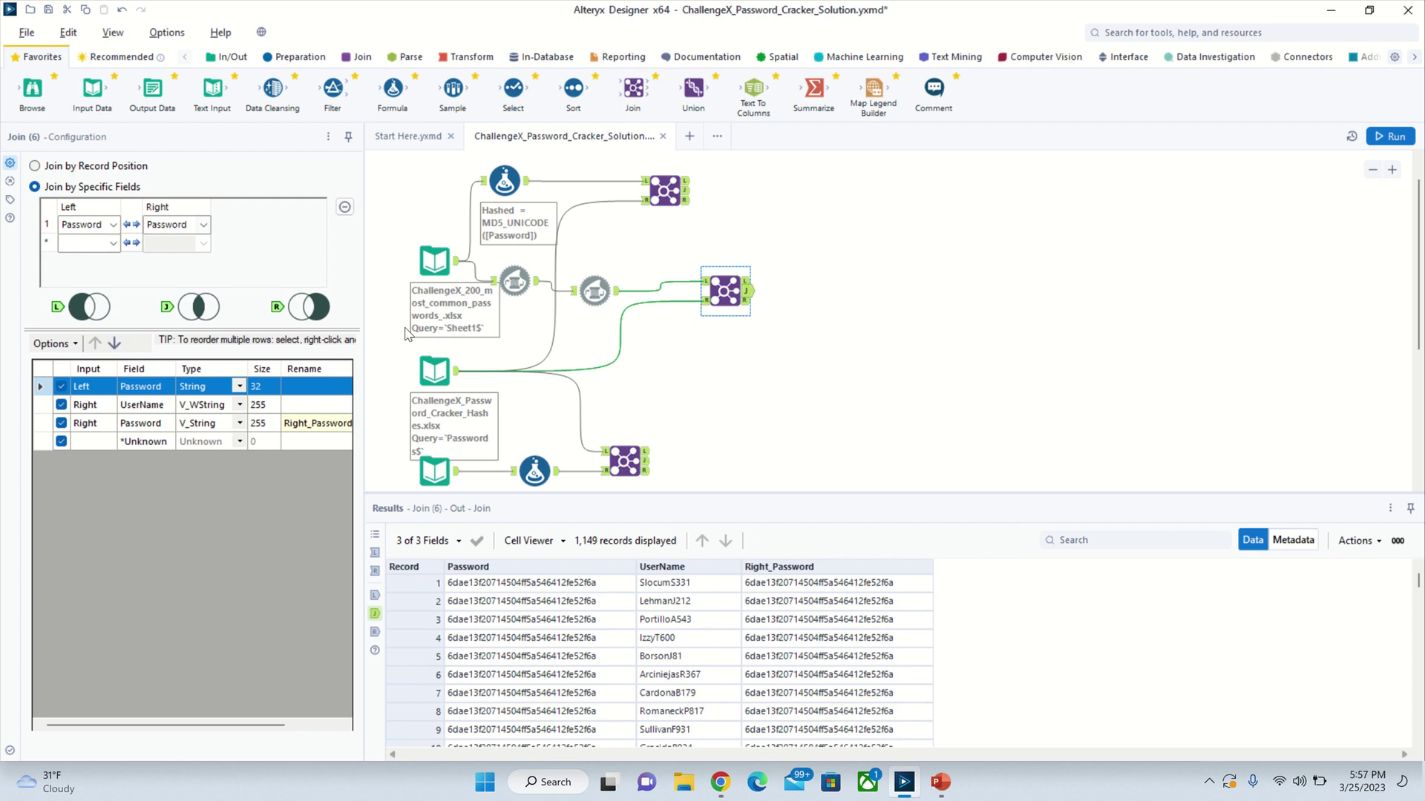
{"action": "left_click", "coordinate": [429, 374]}
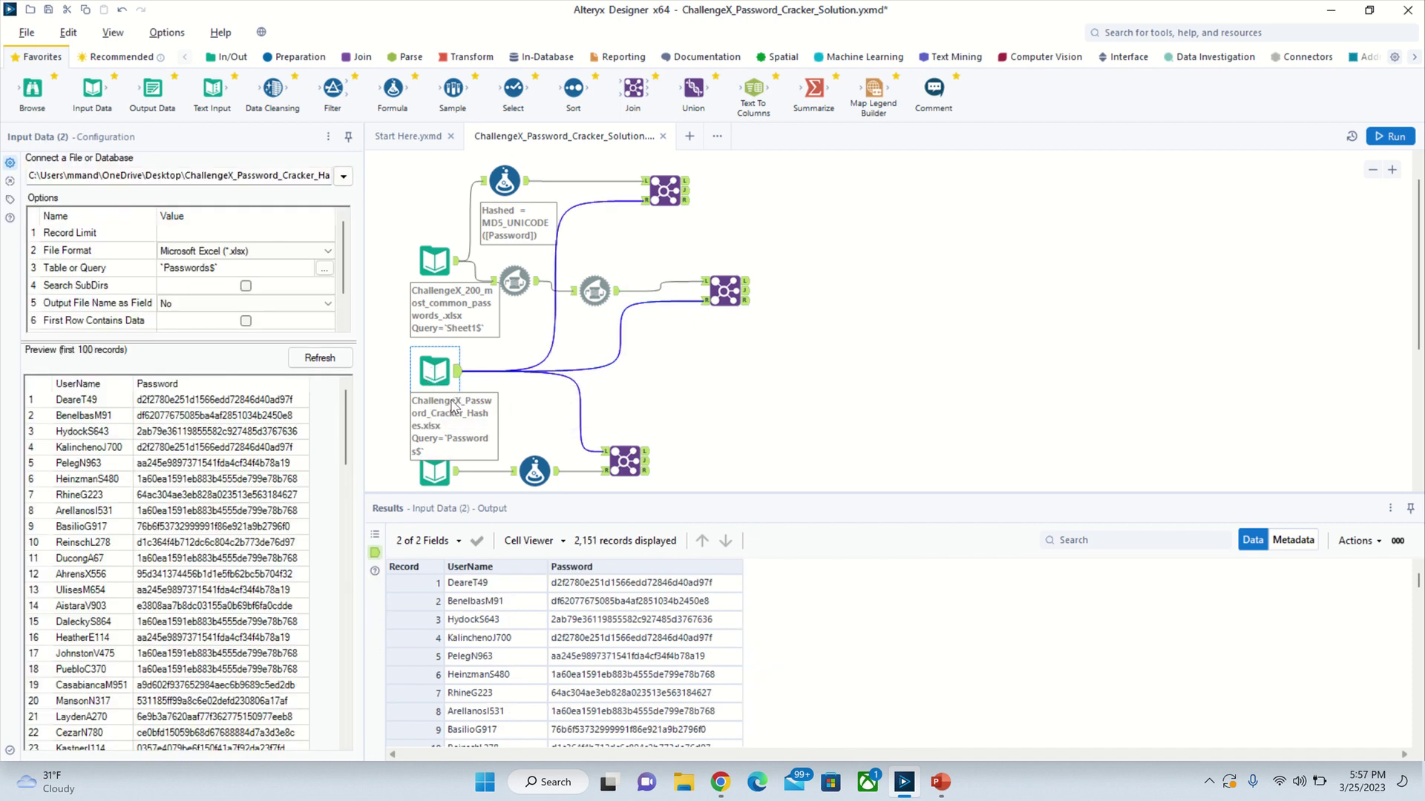
{"action": "left_click", "coordinate": [725, 289]}
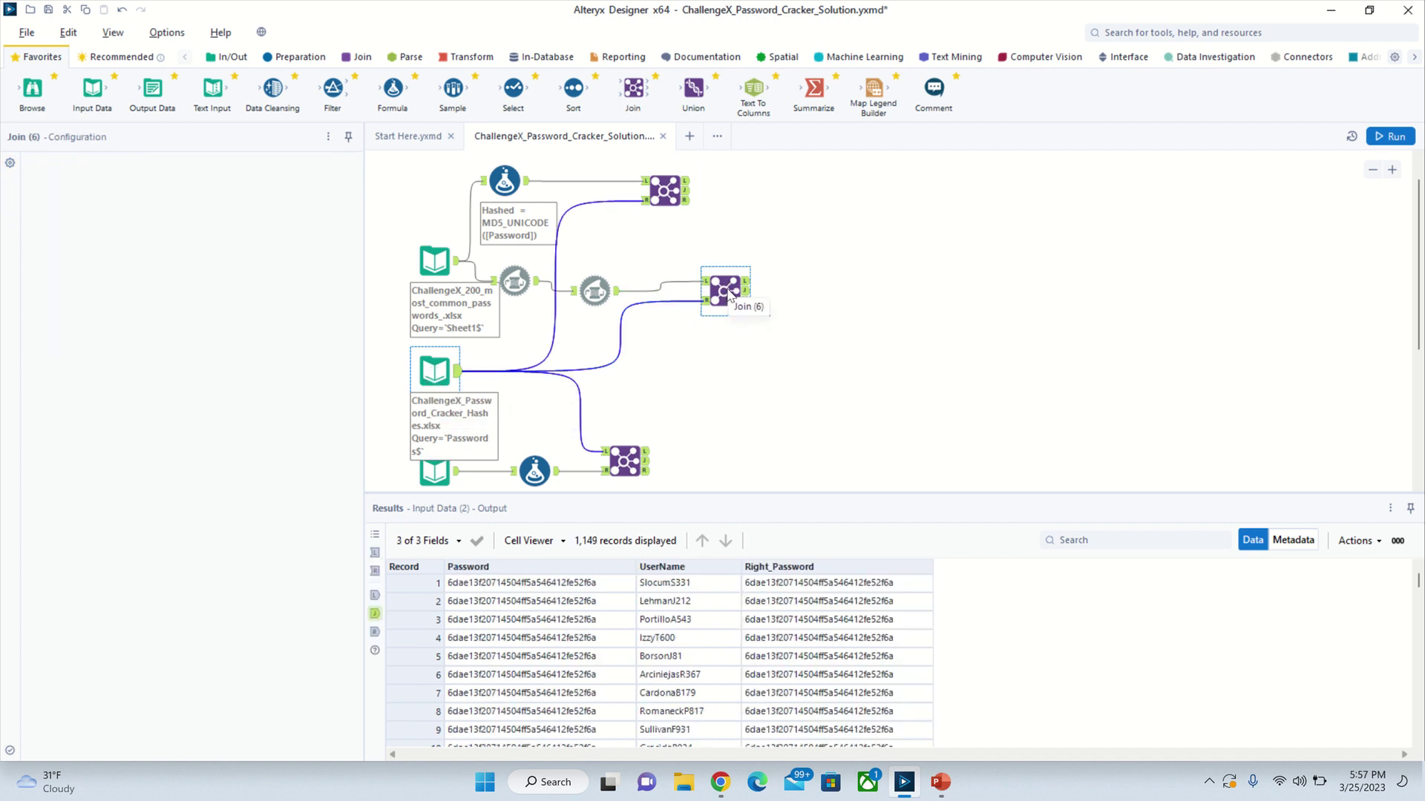
{"action": "left_click", "coordinate": [433, 263]}
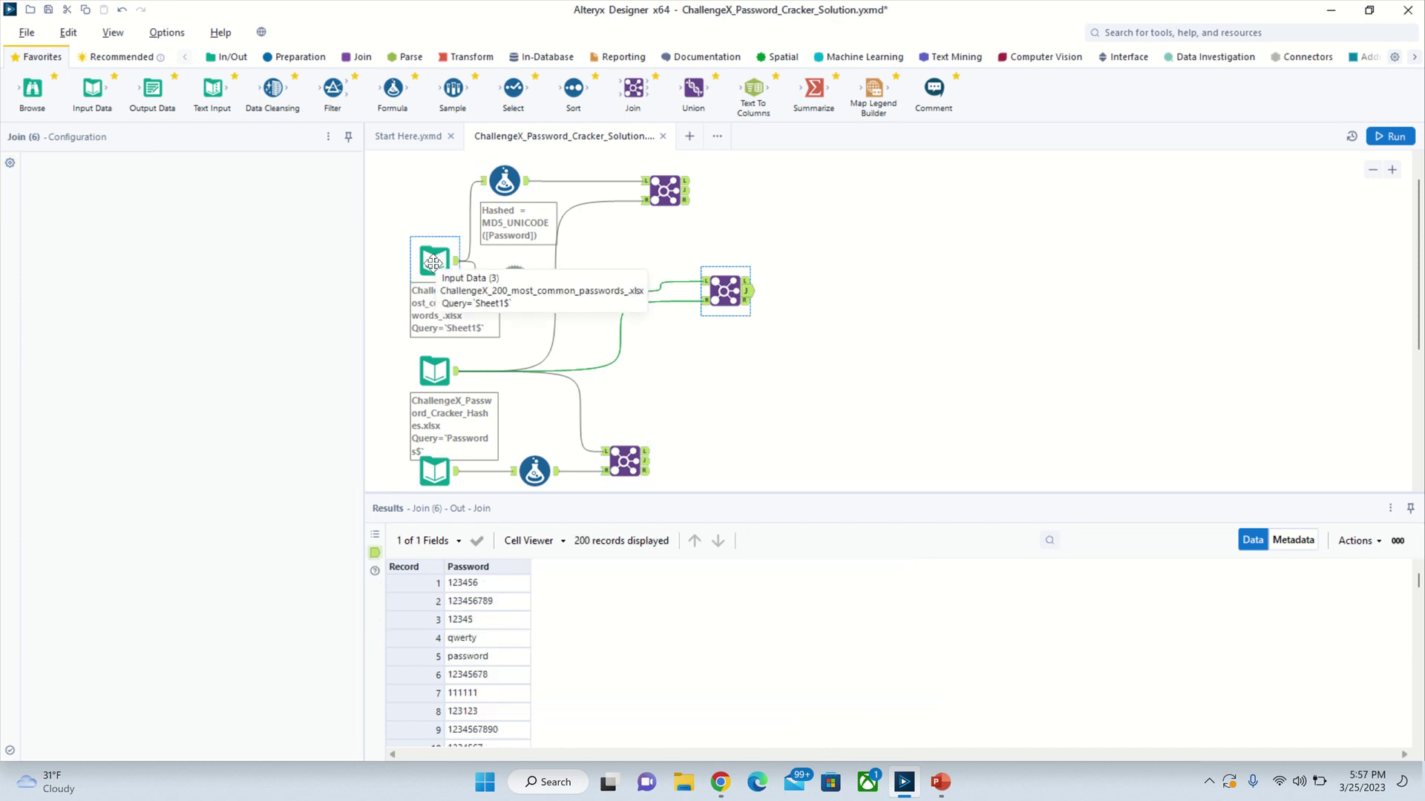
Step: Review the Hashed = MD5_UNICODE([Password]) formula and Join (8) matching Hashed to Password, 1,149 records
{"action": "left_click", "coordinate": [505, 181]}
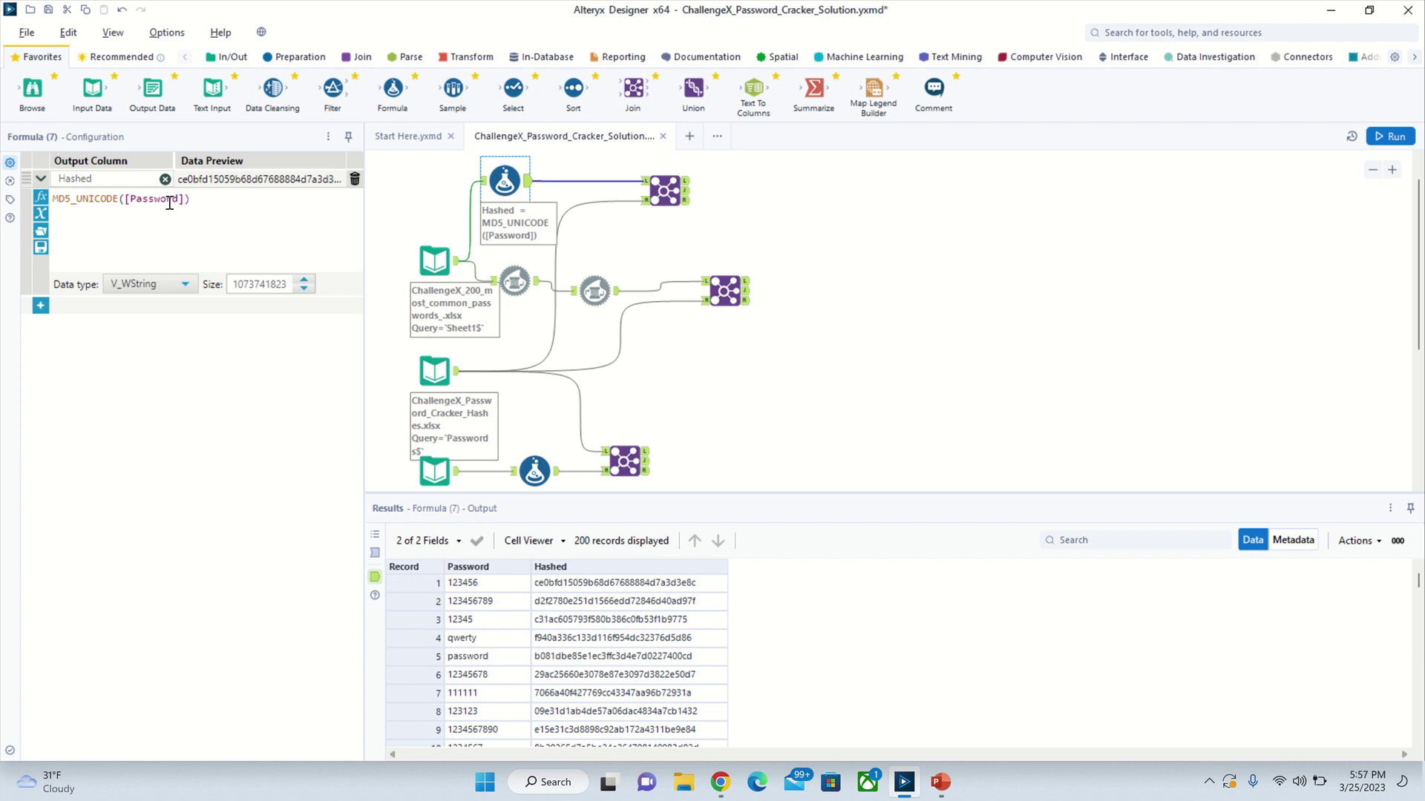
{"action": "left_click", "coordinate": [434, 260]}
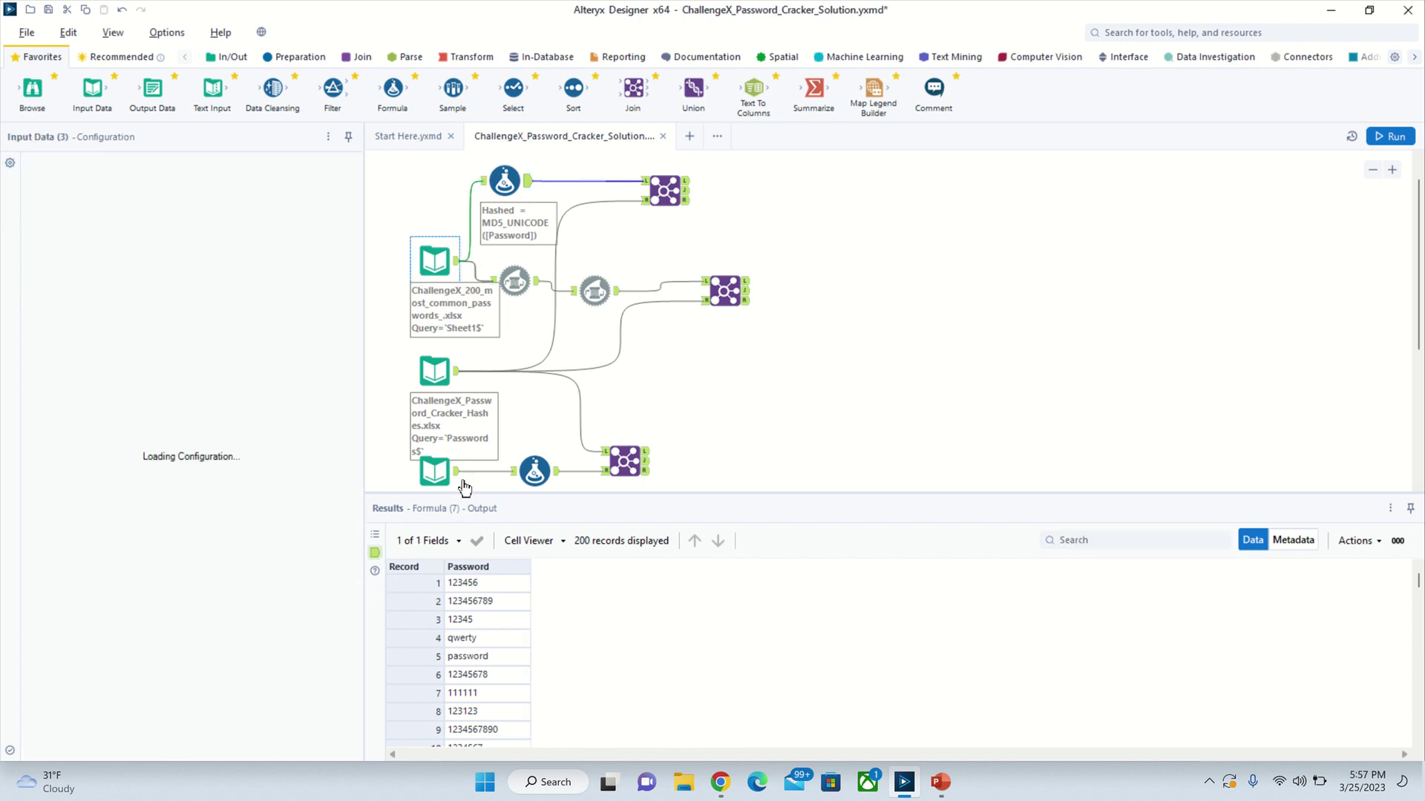
{"action": "left_click", "coordinate": [495, 194]}
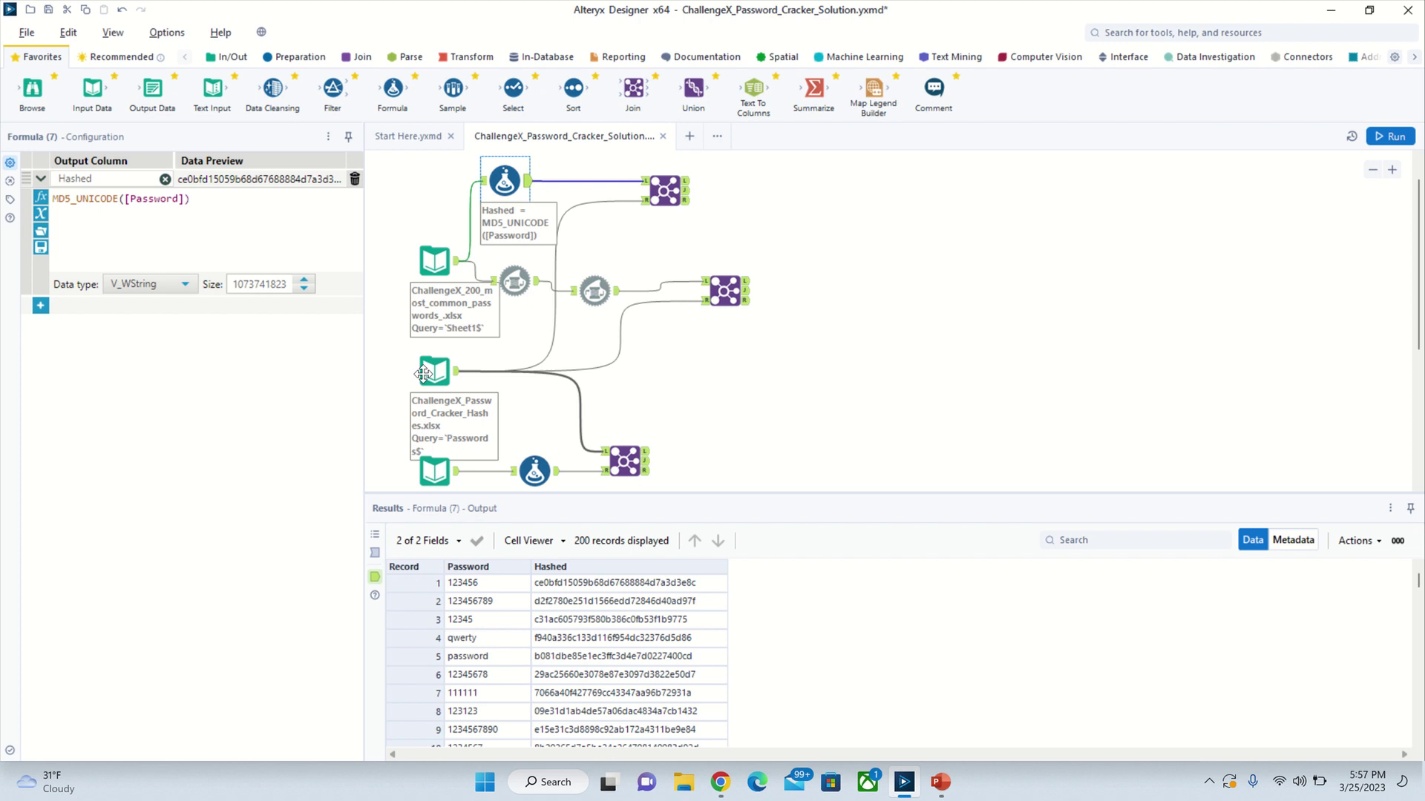
{"action": "left_click", "coordinate": [665, 191]}
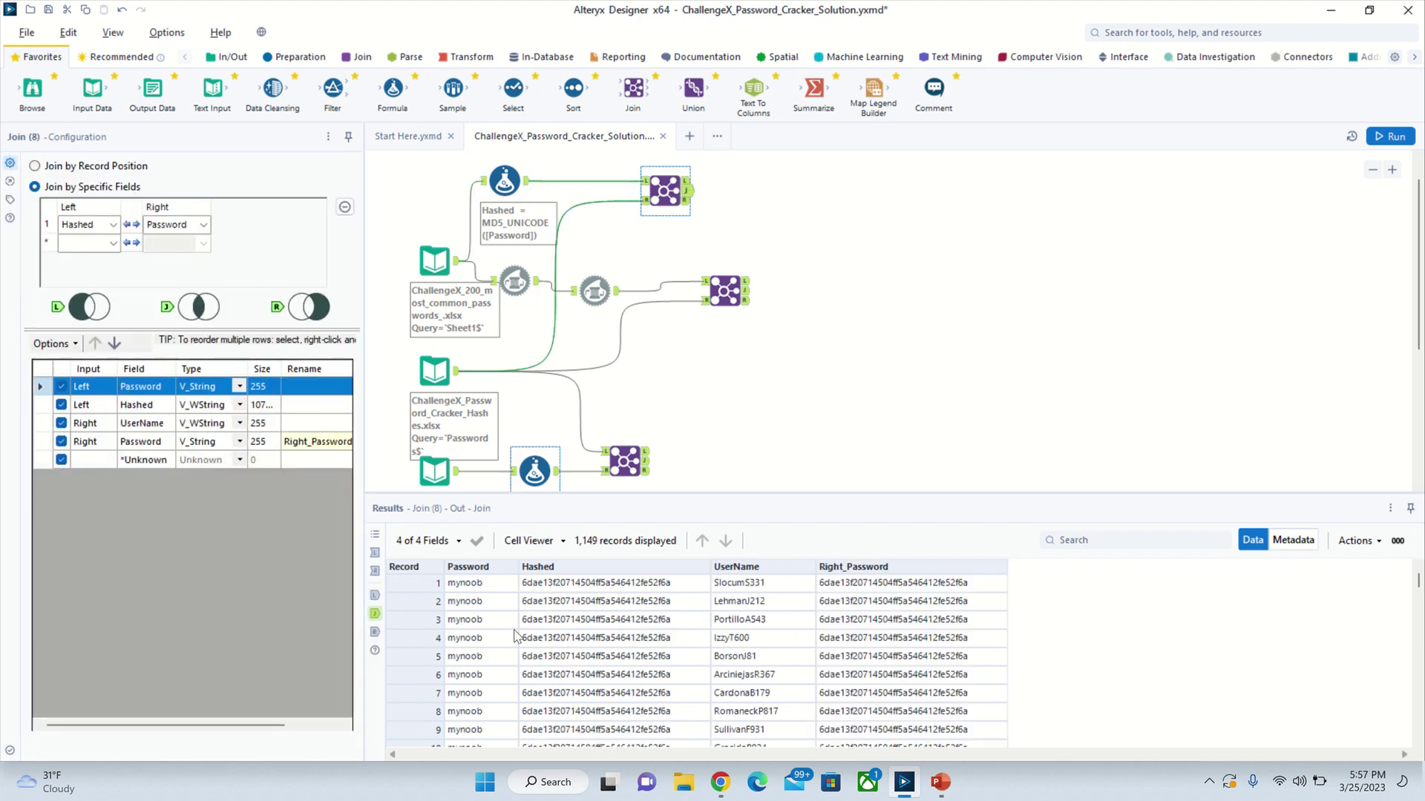
{"action": "left_click", "coordinate": [725, 291]}
{"action": "left_click", "coordinate": [661, 194]}
Step: Show the student data input, then Formula (10) with its [FirstName]+[LastName] Password expression expanded
{"action": "scroll", "coordinate": [622, 329], "scroll_direction": "down", "scroll_amount": 3}
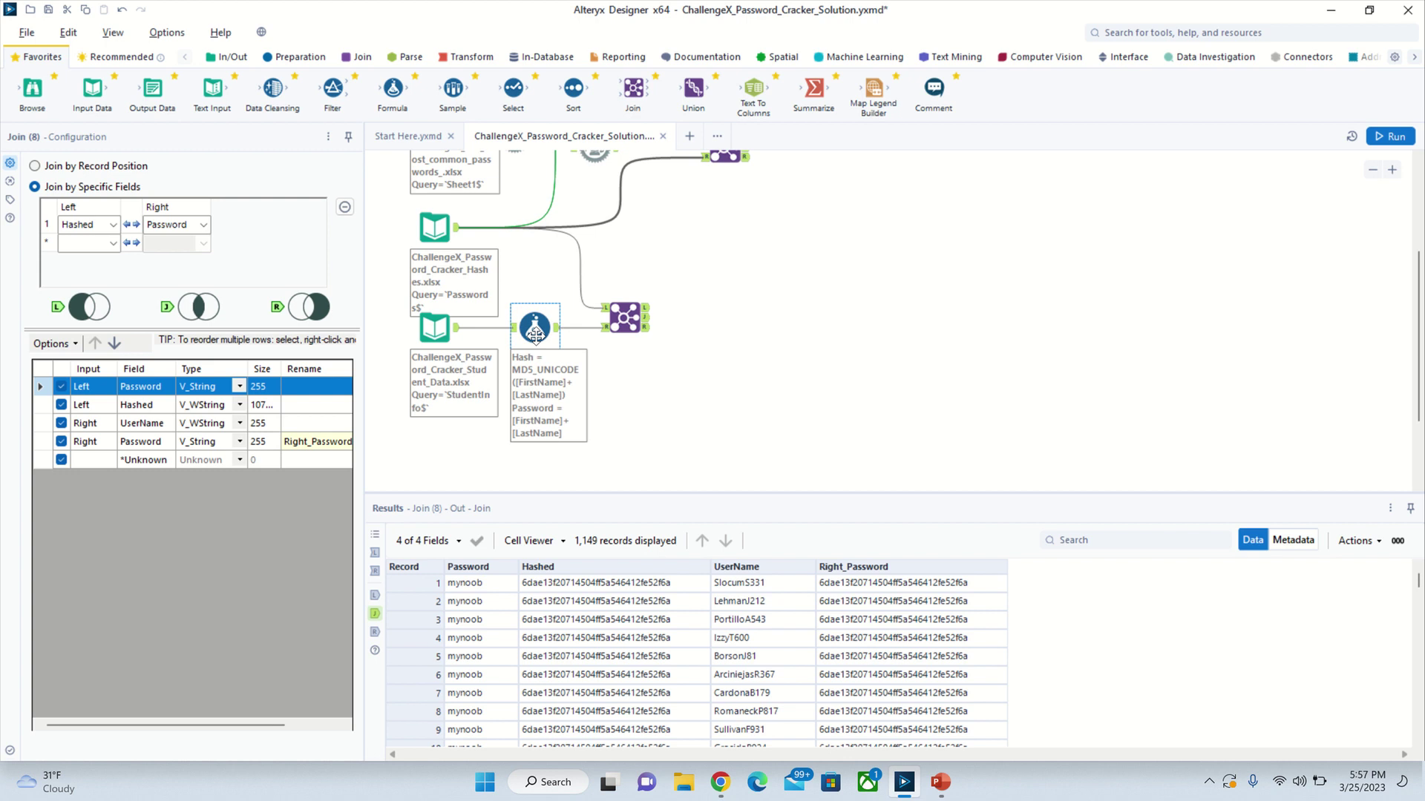
{"action": "left_click", "coordinate": [435, 329]}
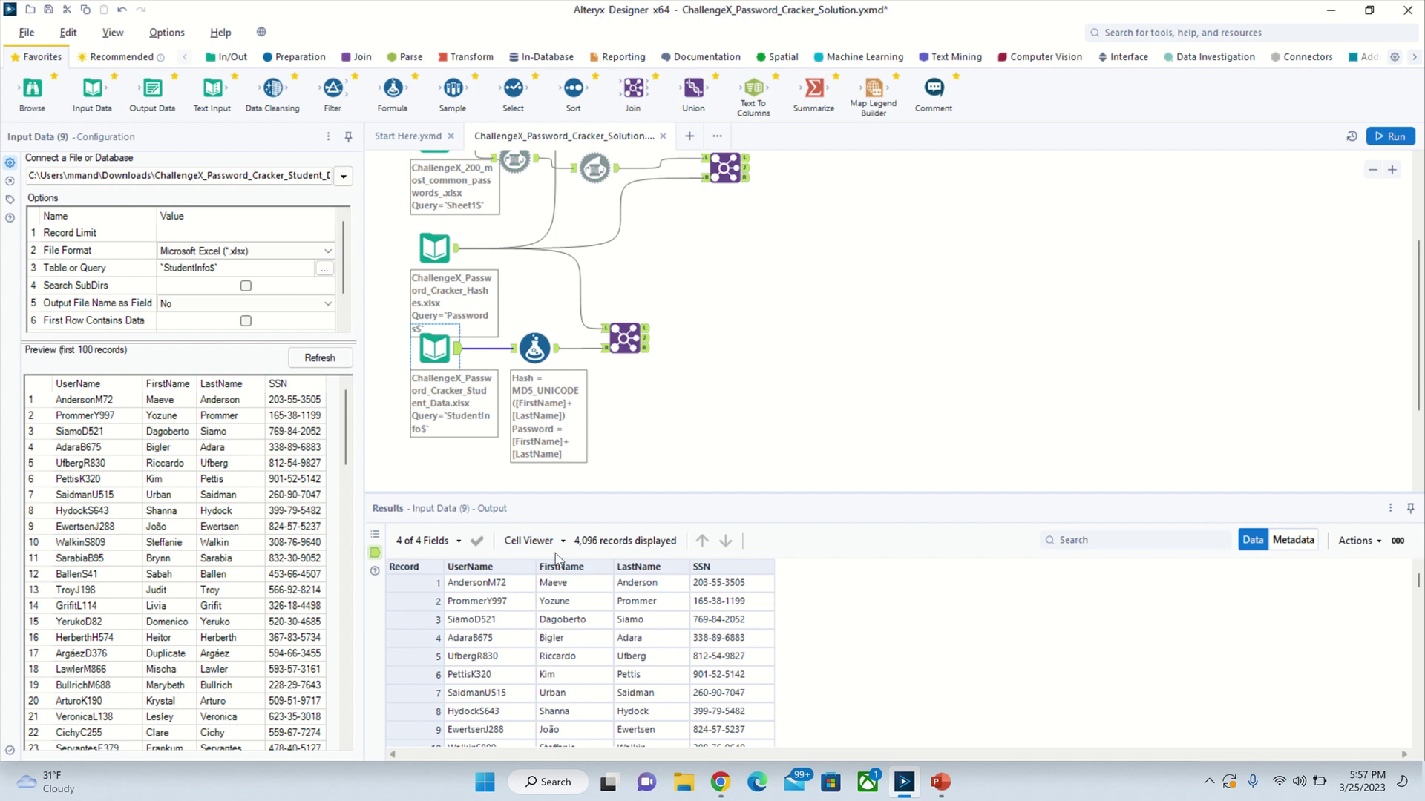
{"action": "scroll", "coordinate": [537, 415], "scroll_direction": "up", "scroll_amount": 1}
{"action": "left_click", "coordinate": [536, 403]}
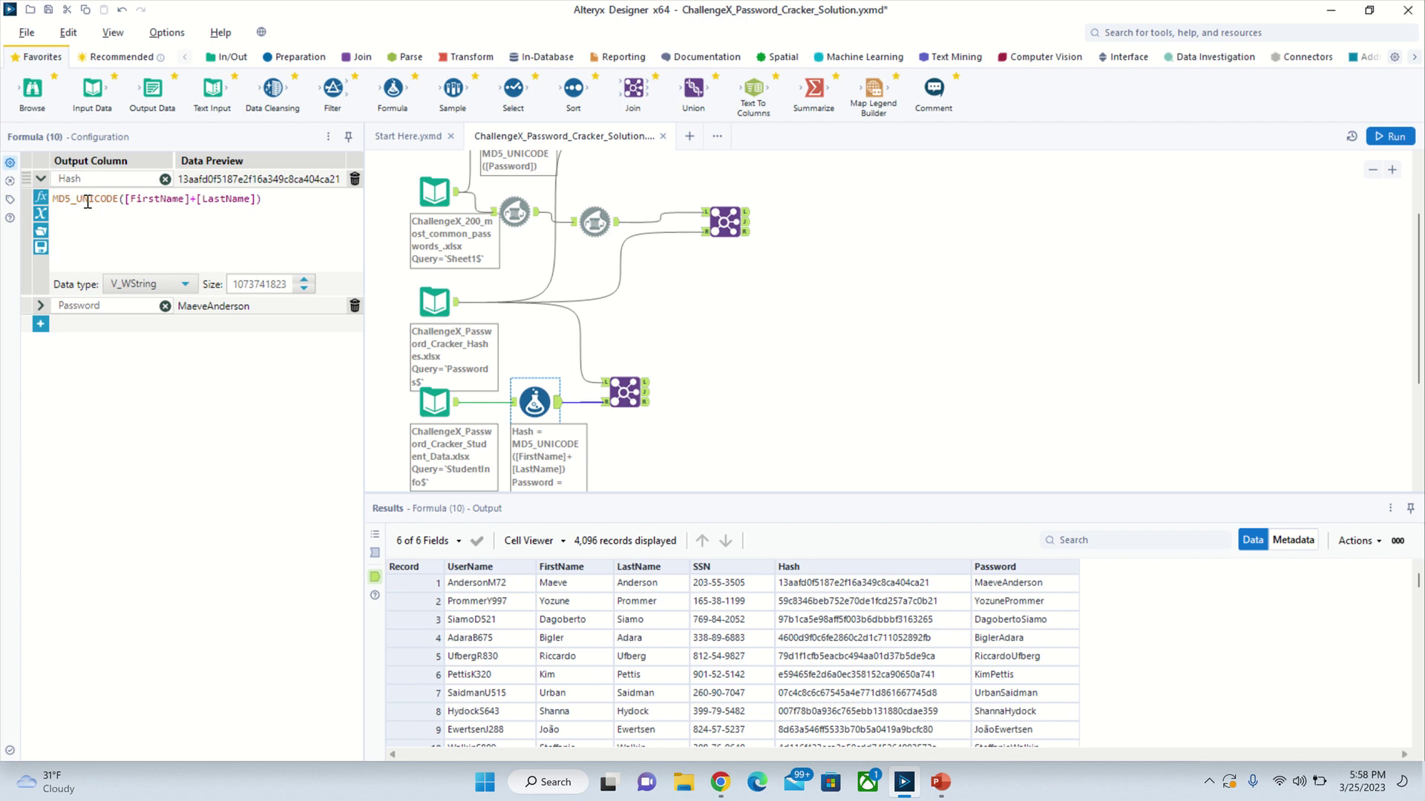
{"action": "left_click", "coordinate": [214, 227]}
{"action": "left_click", "coordinate": [41, 307]}
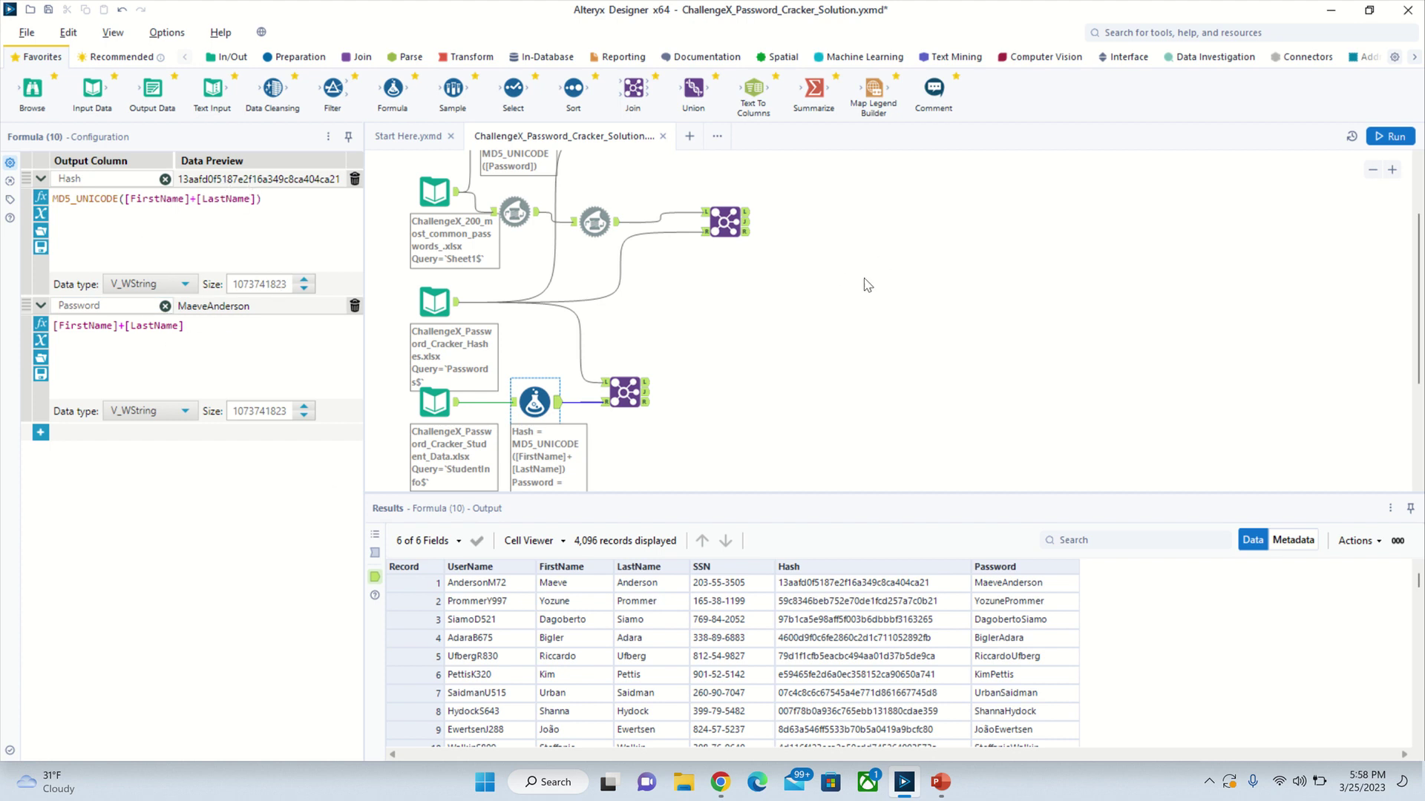
{"action": "left_click", "coordinate": [626, 391]}
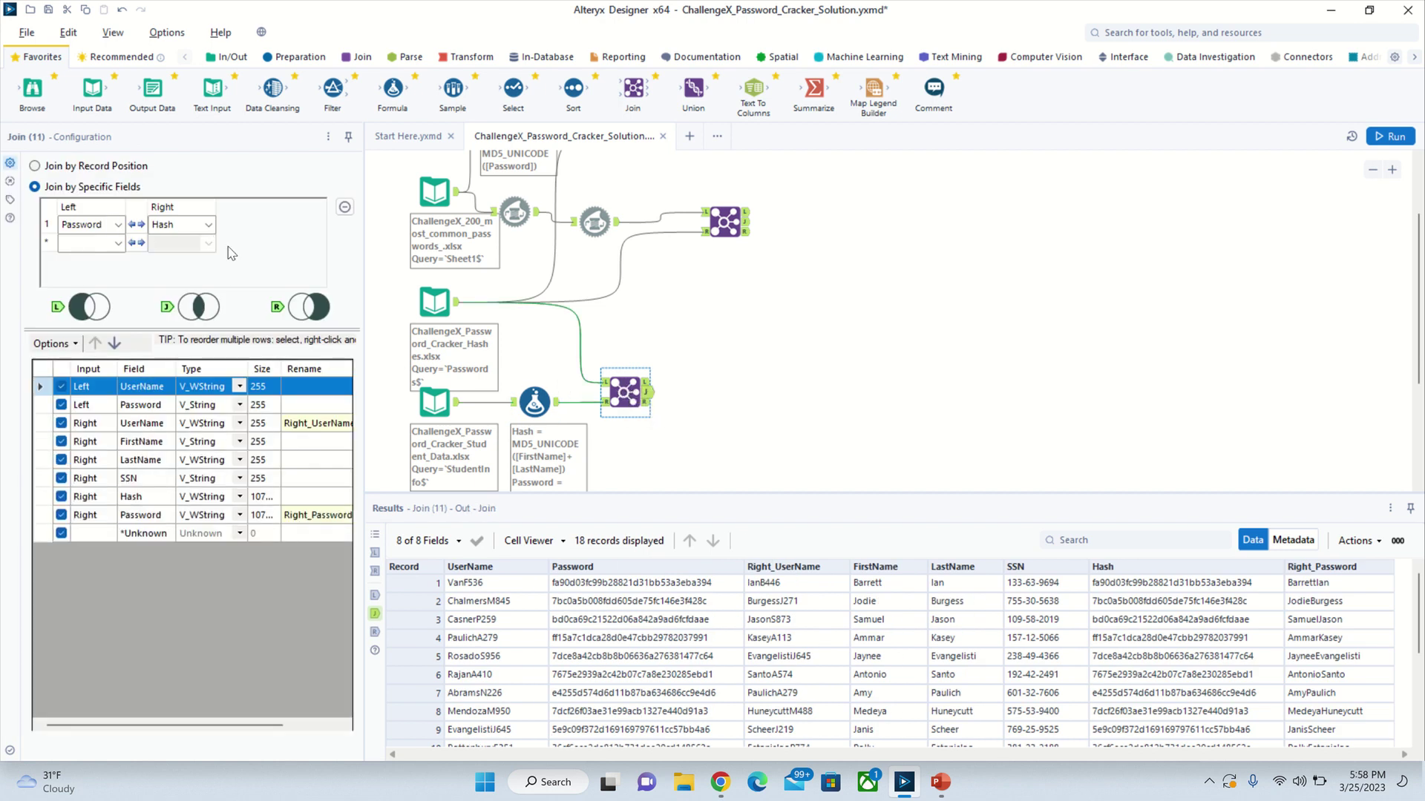
{"action": "left_click", "coordinate": [534, 402]}
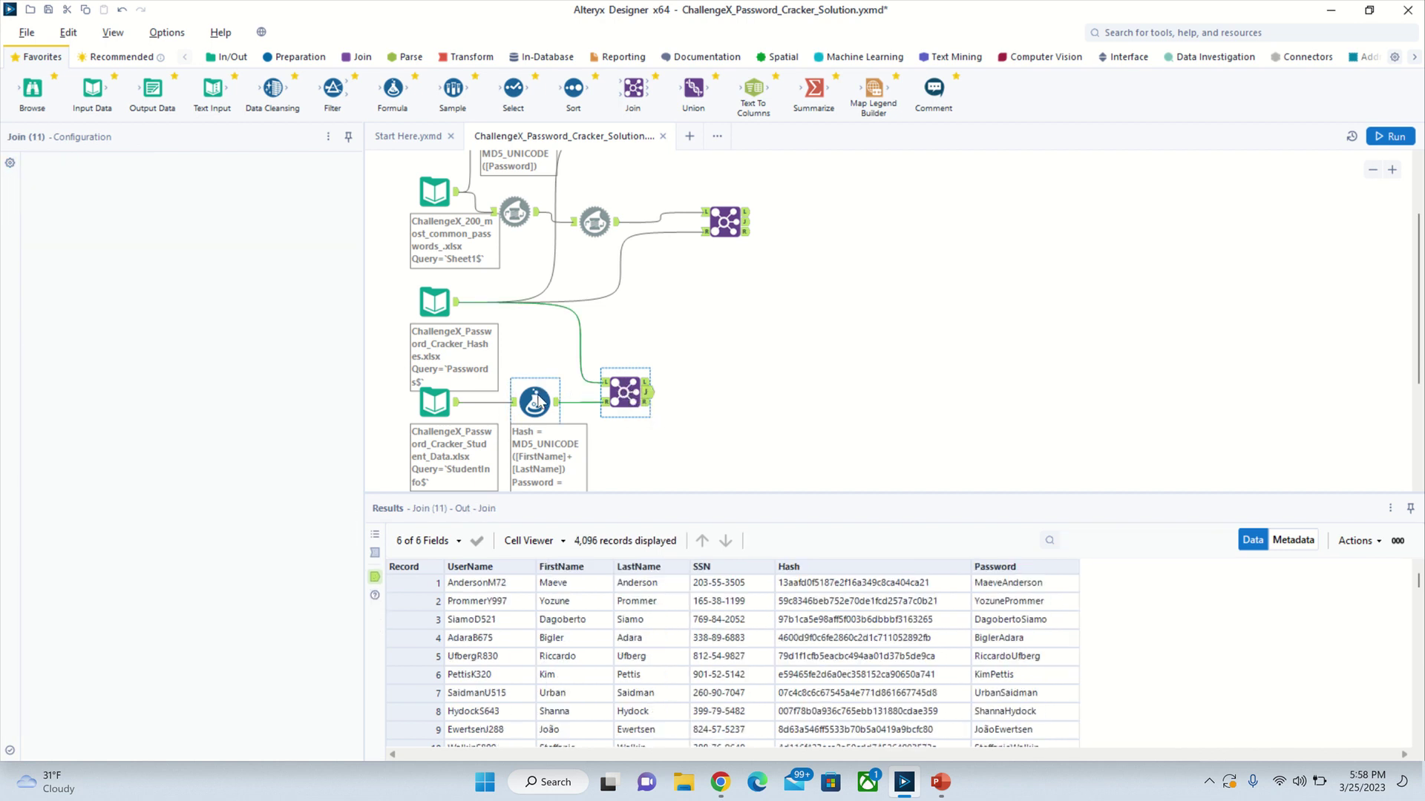
{"action": "left_click", "coordinate": [626, 391]}
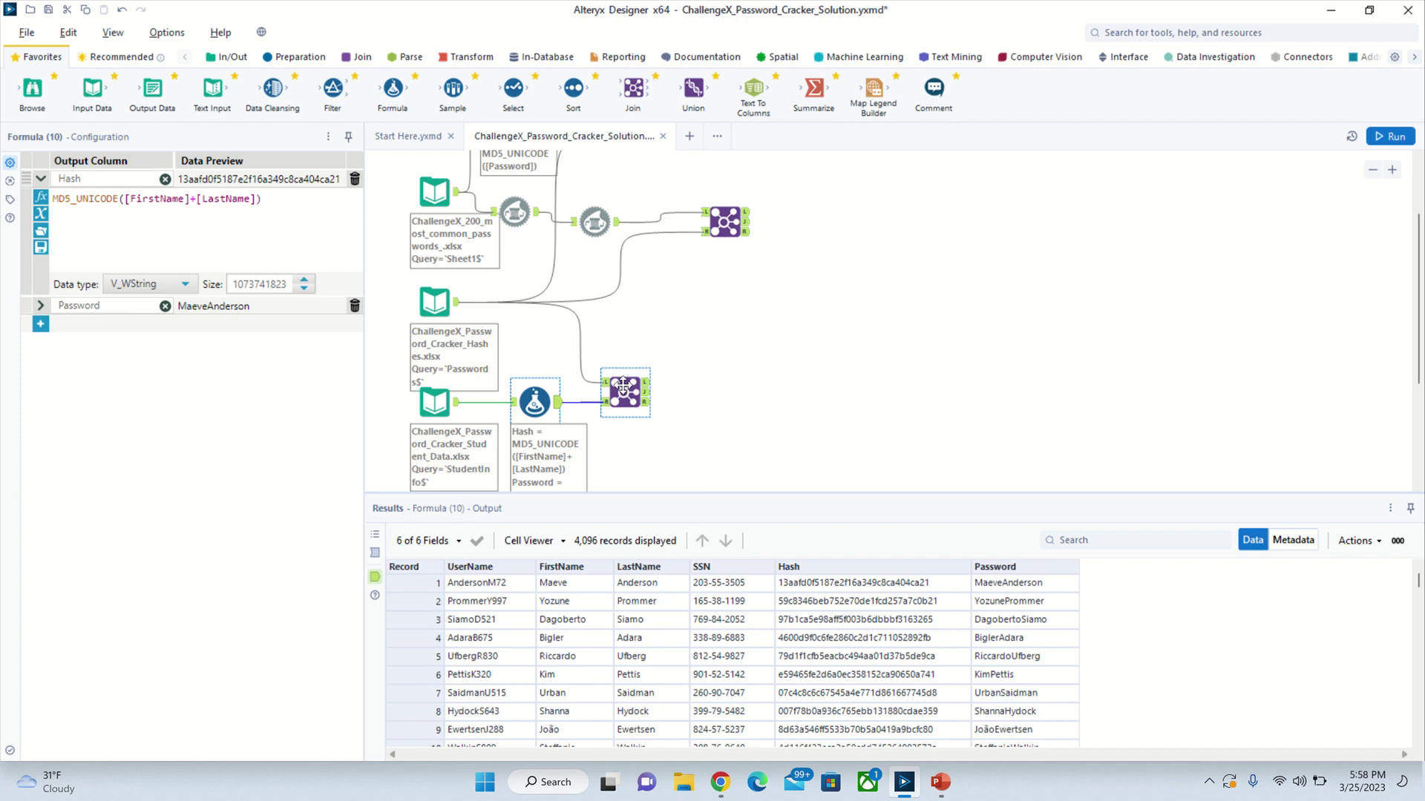
{"action": "left_click", "coordinate": [440, 305]}
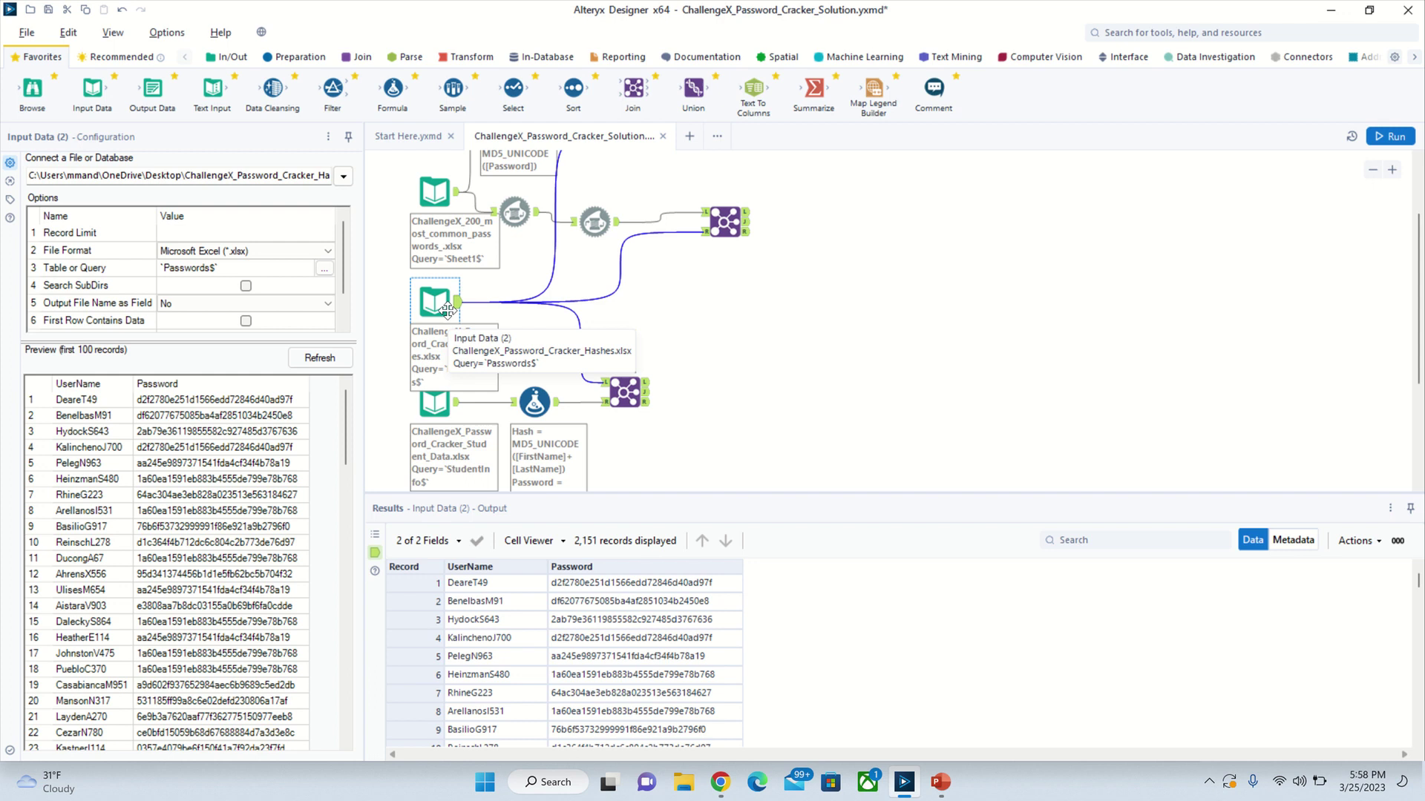
{"action": "left_click", "coordinate": [622, 390]}
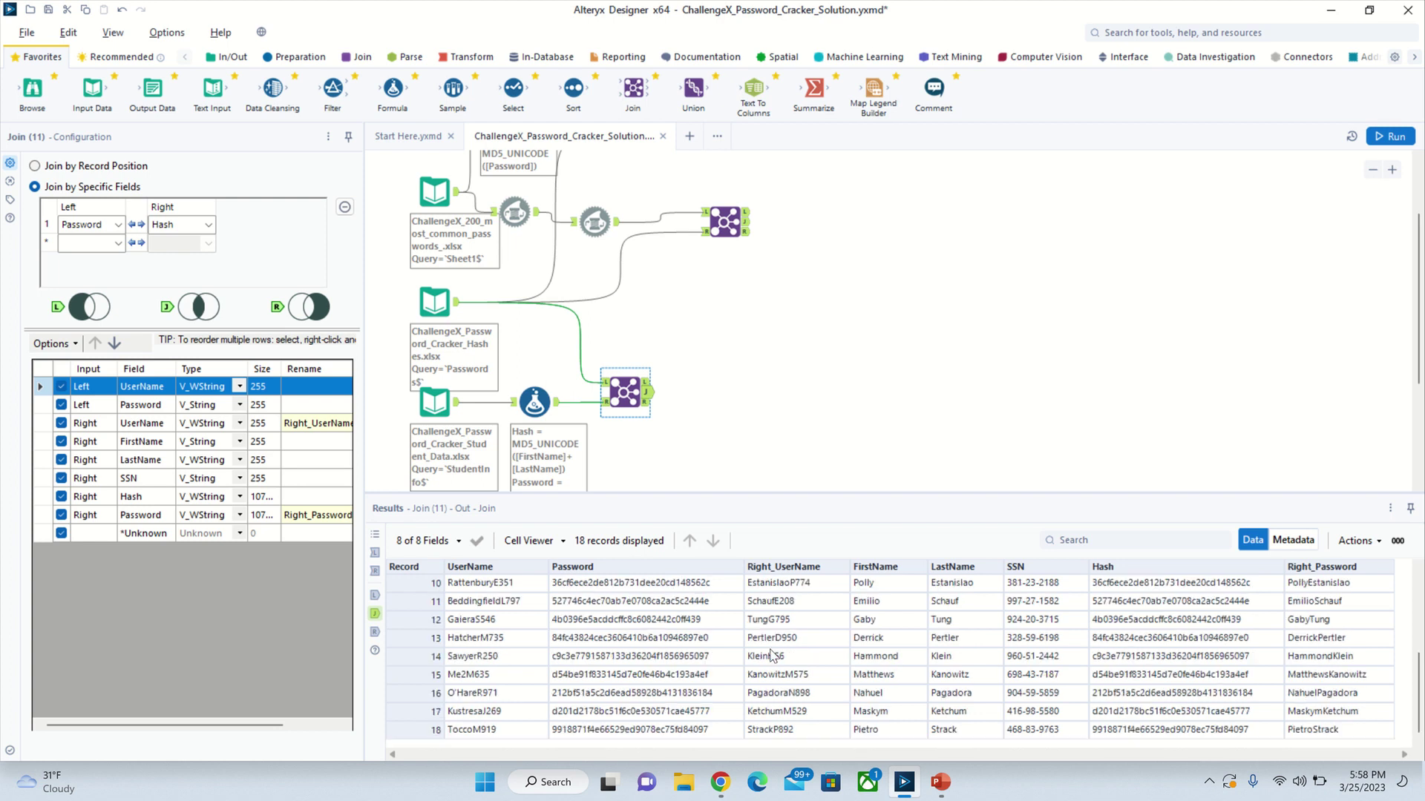
{"action": "scroll", "coordinate": [771, 655], "scroll_direction": "up", "scroll_amount": 3}
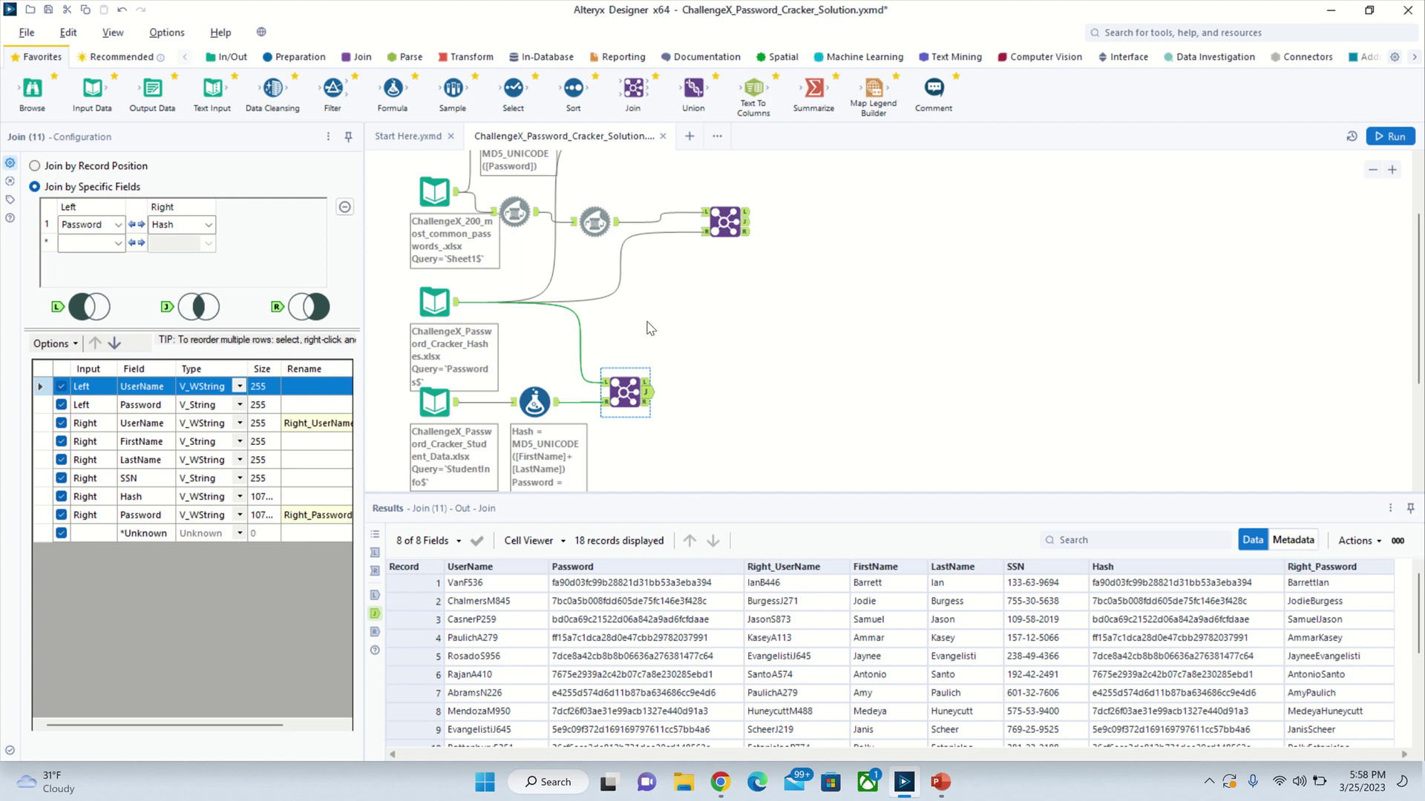
{"action": "left_click", "coordinate": [530, 403]}
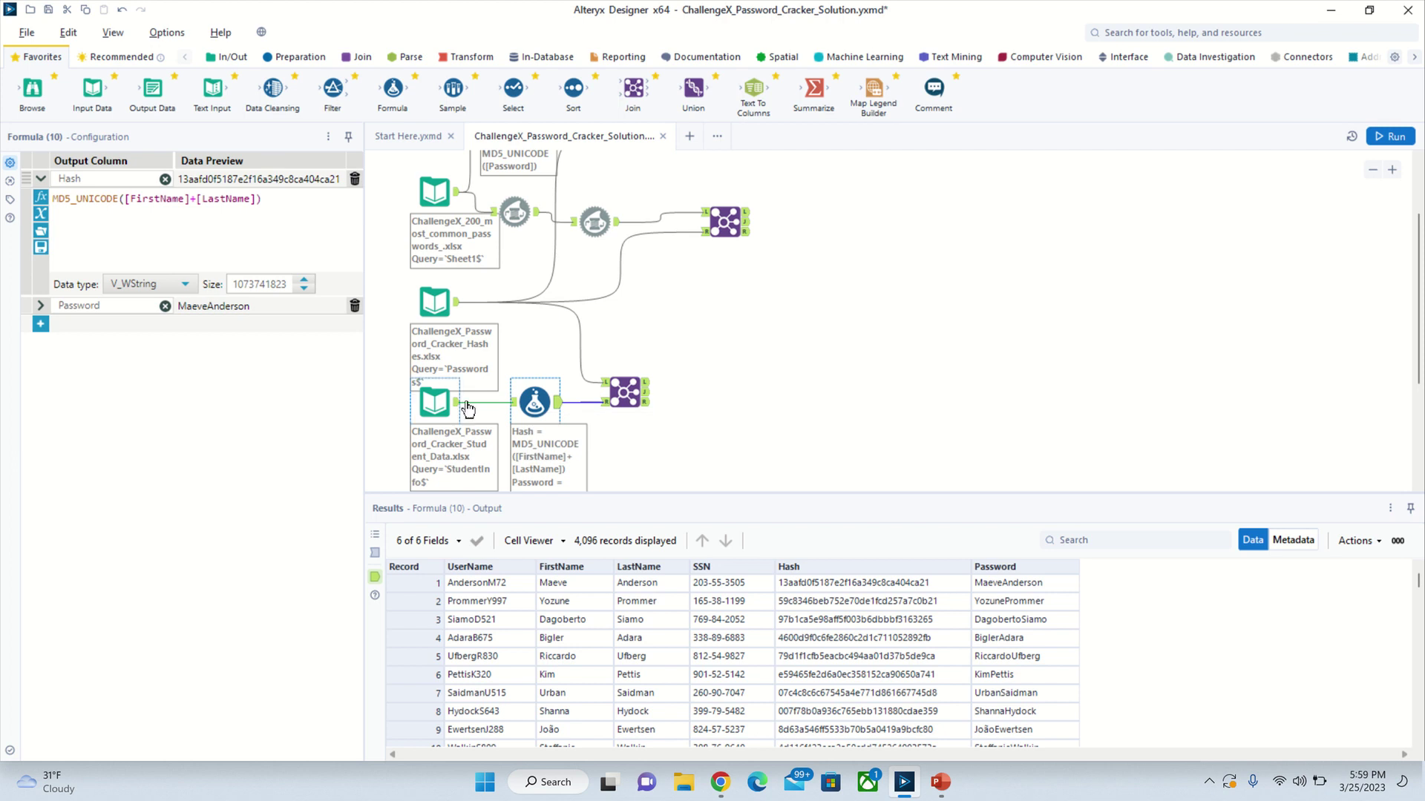
Step: Show the Input Data (9) tool reading StudentInfo$ with 4,096 records and four fields
{"action": "left_click", "coordinate": [434, 403]}
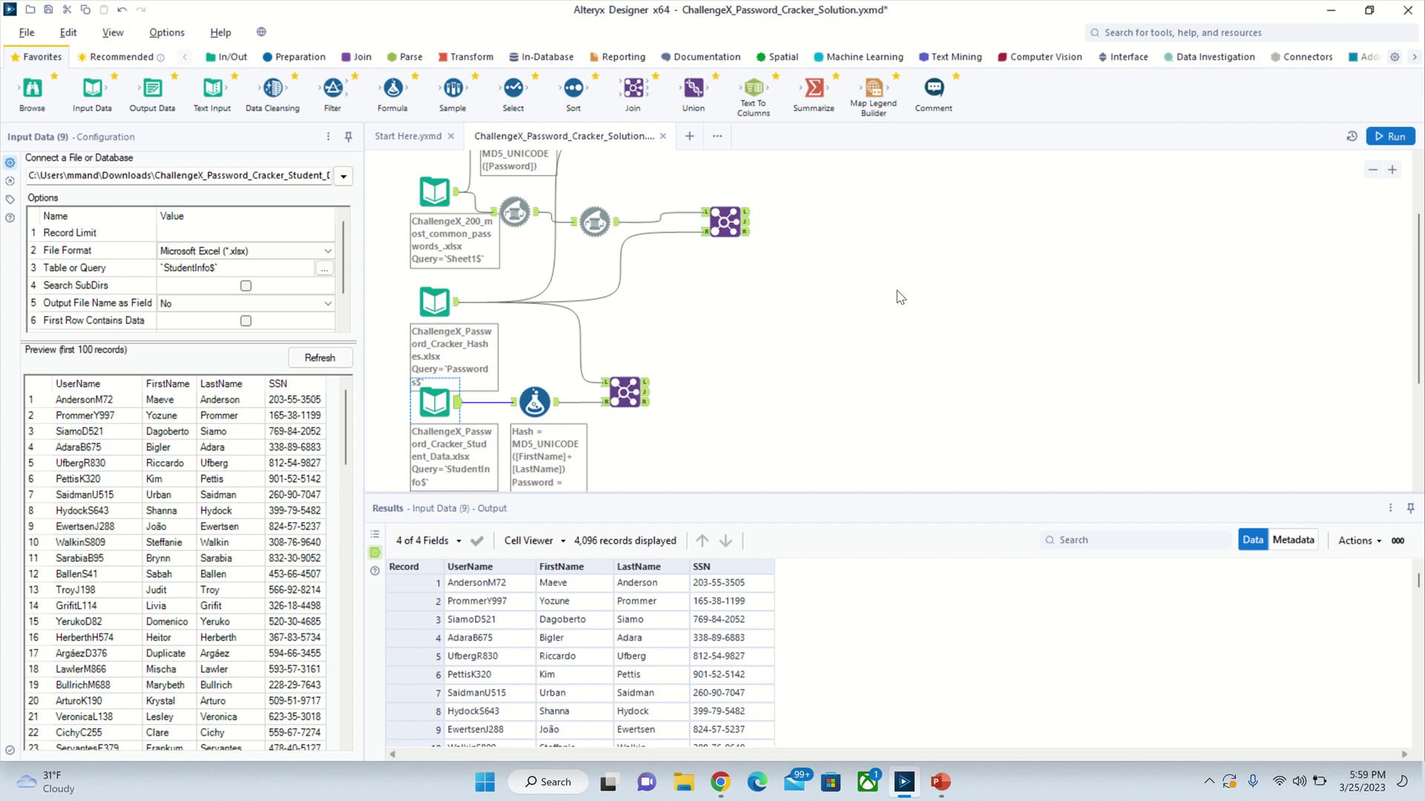
{"action": "scroll", "coordinate": [853, 282], "scroll_direction": "up", "scroll_amount": 3}
{"action": "scroll", "coordinate": [900, 297], "scroll_direction": "down", "scroll_amount": 6}
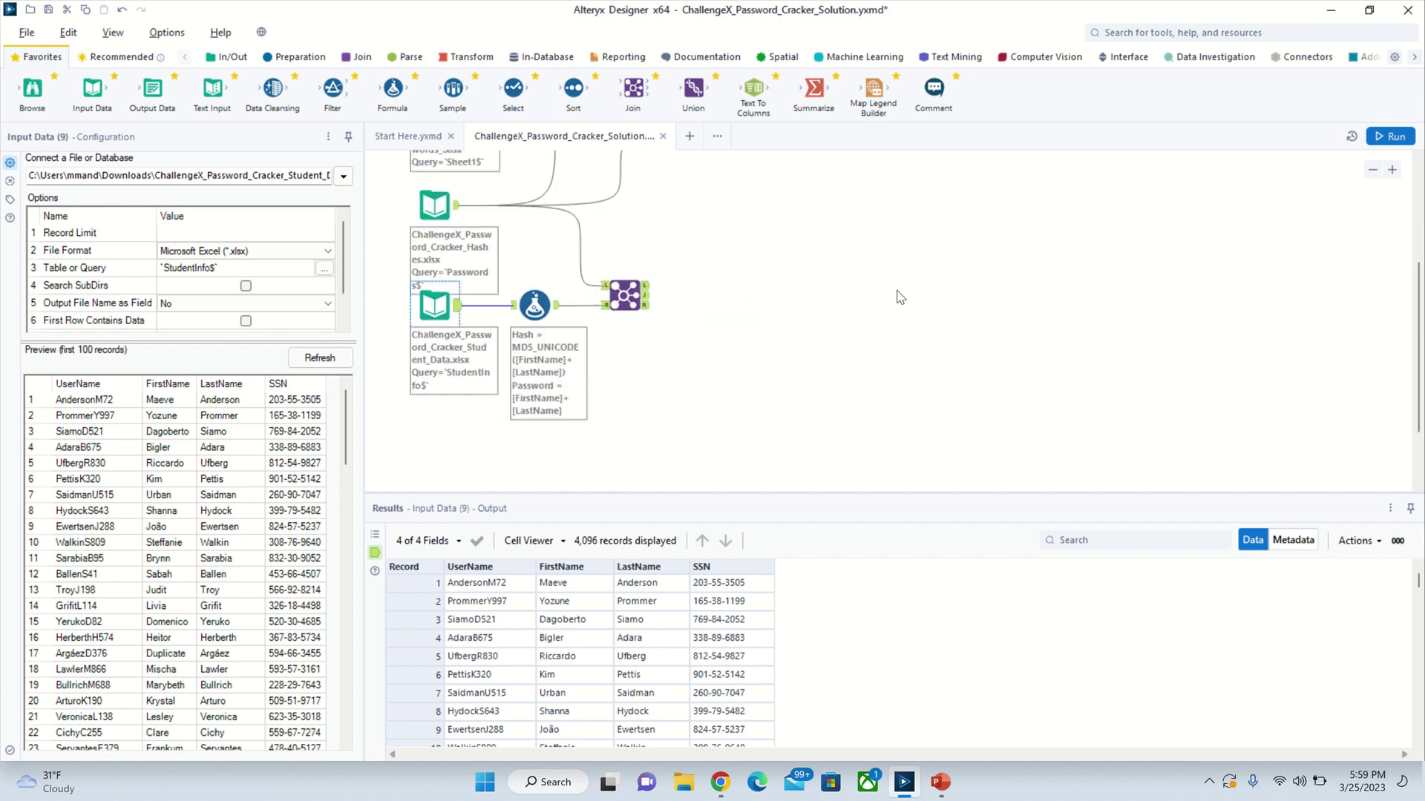